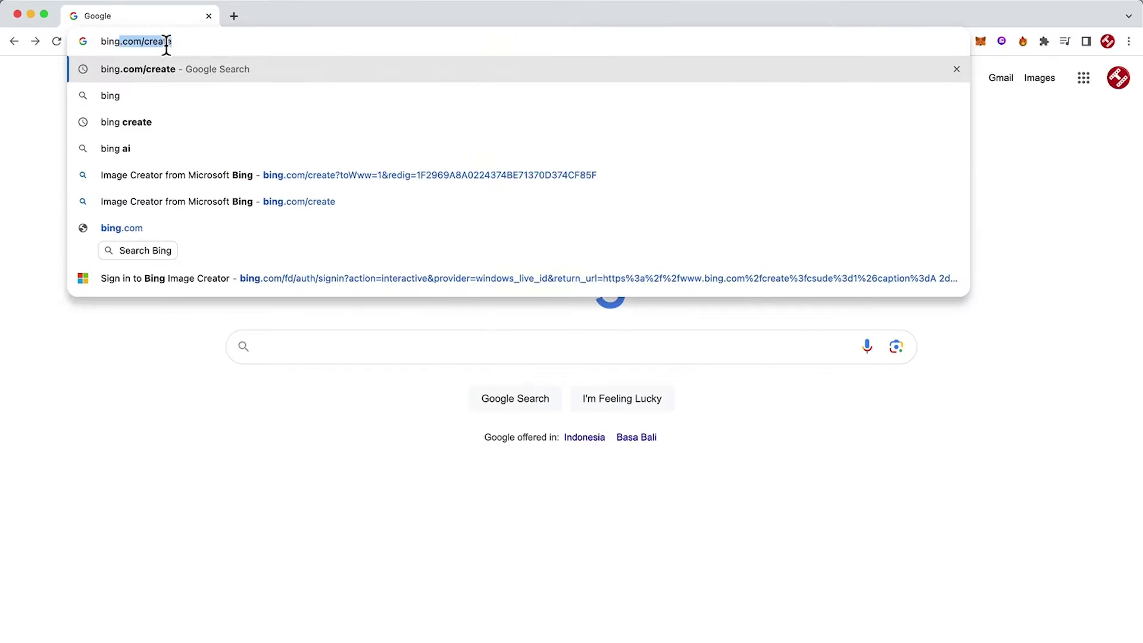
# - Load bing.com/create in Chrome to reach the Bing Image Creator page
pyautogui.press('Return')
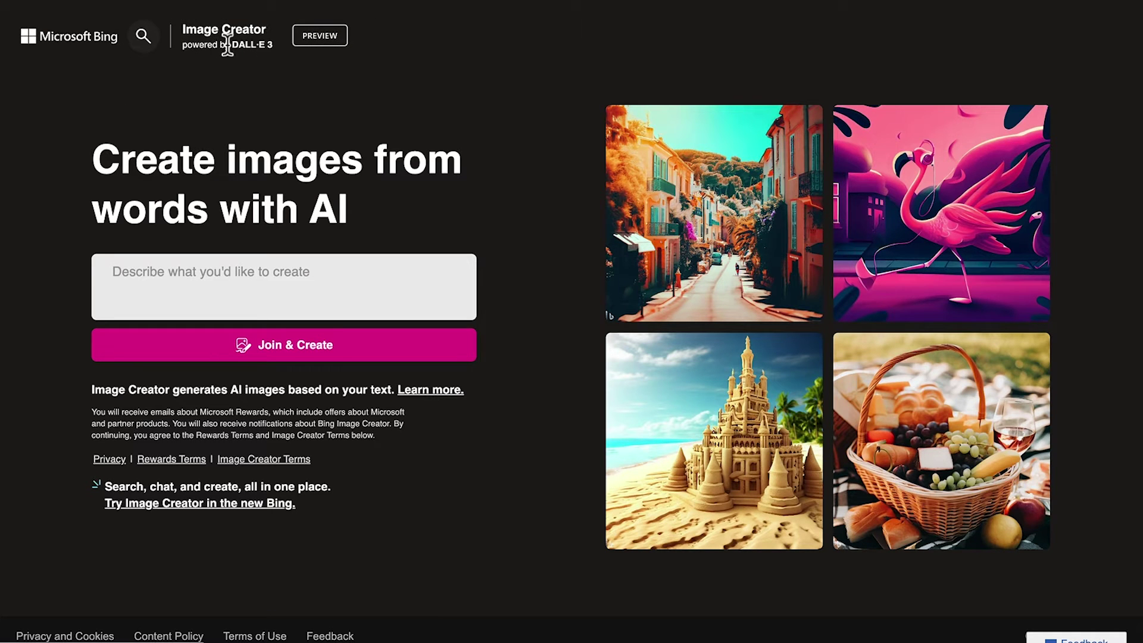
# - Paste the prompt of coconuts with faces around a beach campfire under palm trees
pyautogui.moveTo(273, 44)
pyautogui.mouseDown()
pyautogui.moveTo(227, 47)
pyautogui.moveTo(268, 45)
pyautogui.mouseUp()
pyautogui.click(225, 47)
pyautogui.click(289, 72)
pyautogui.click(375, 300)
pyautogui.hotkey('ctrl', 'v')
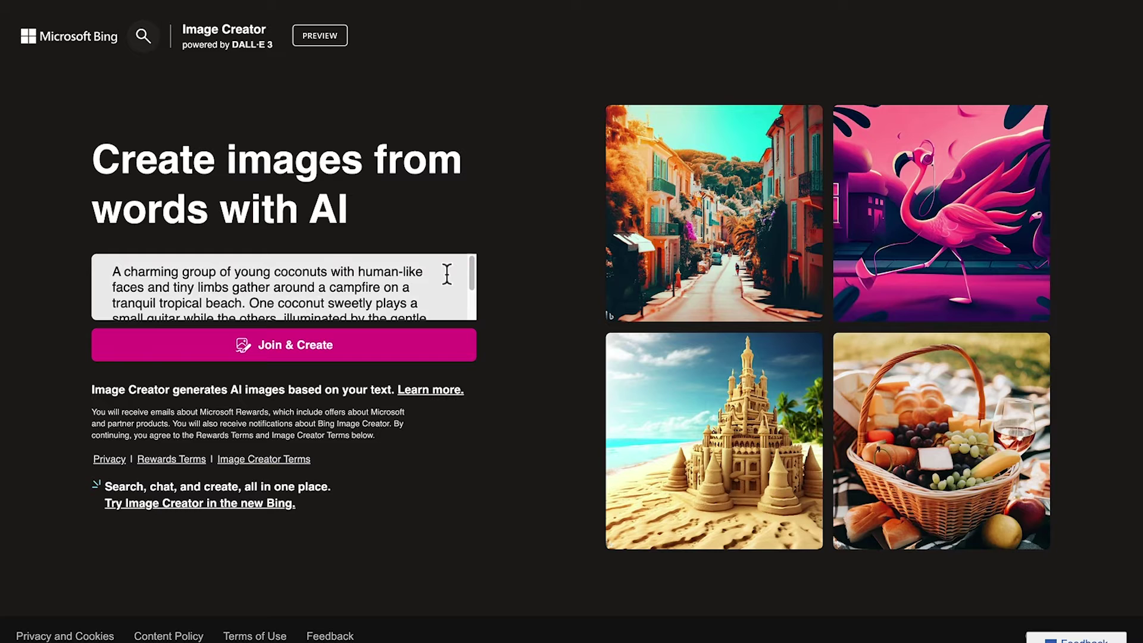
pyautogui.scroll(-3, 447, 273)
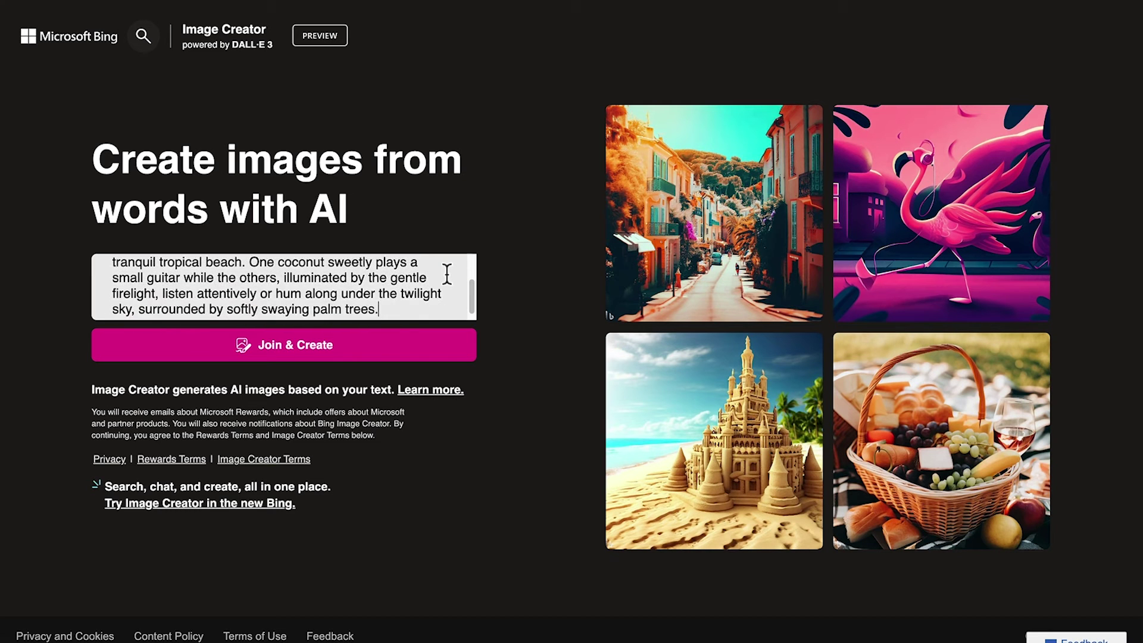
# - Sign in to Microsoft with the emailed verification code, staying signed in, to start generating coconut images
pyautogui.click(309, 344)
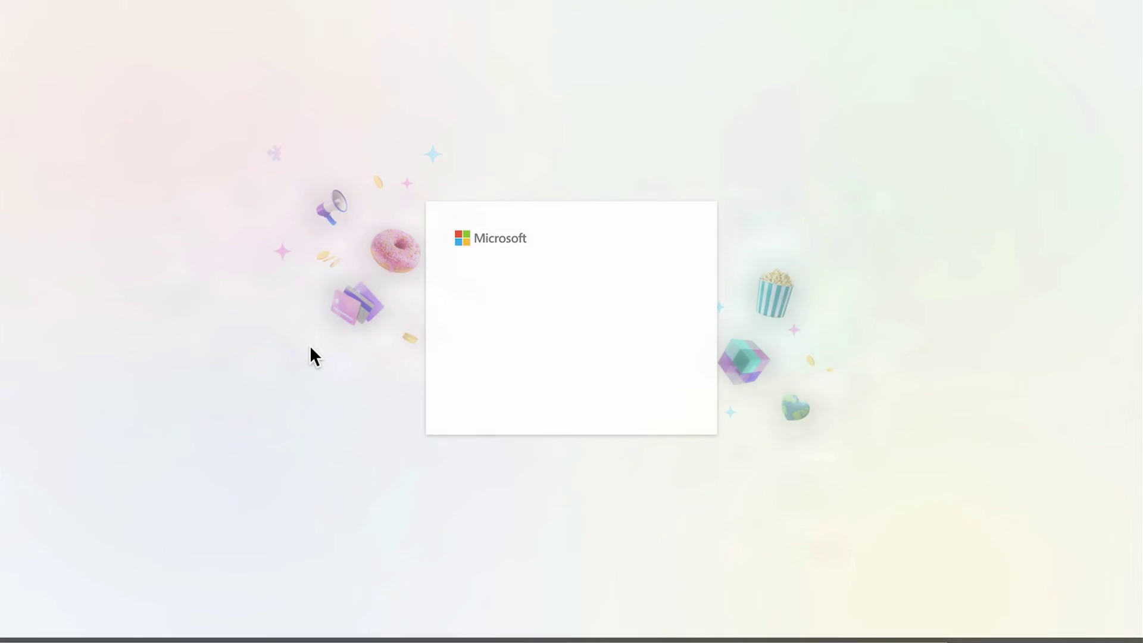
pyautogui.click(655, 373)
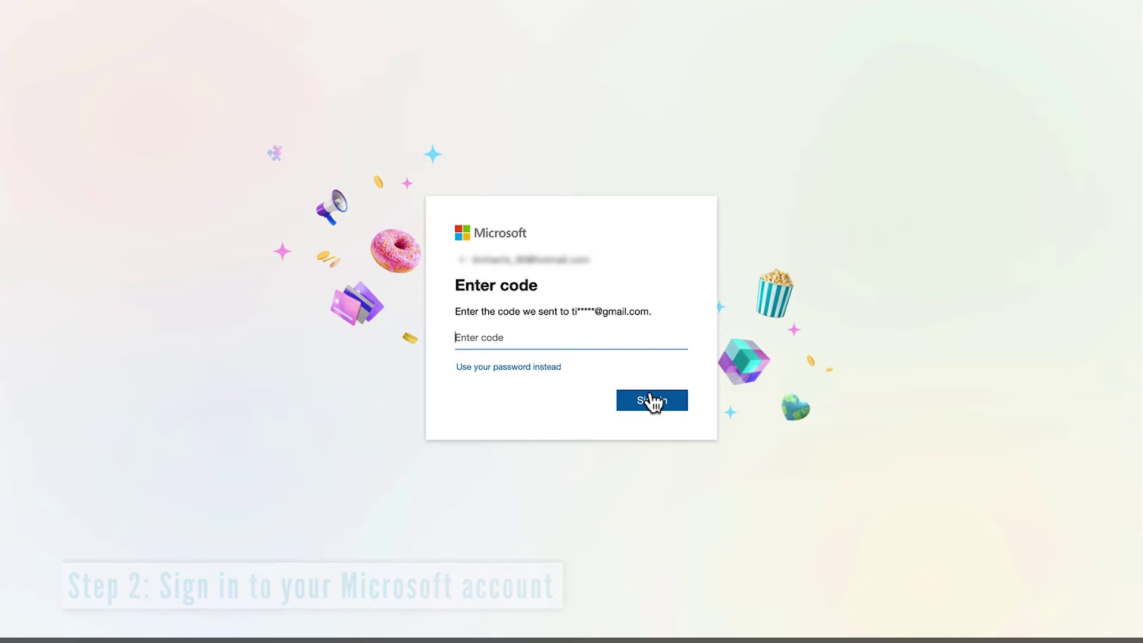
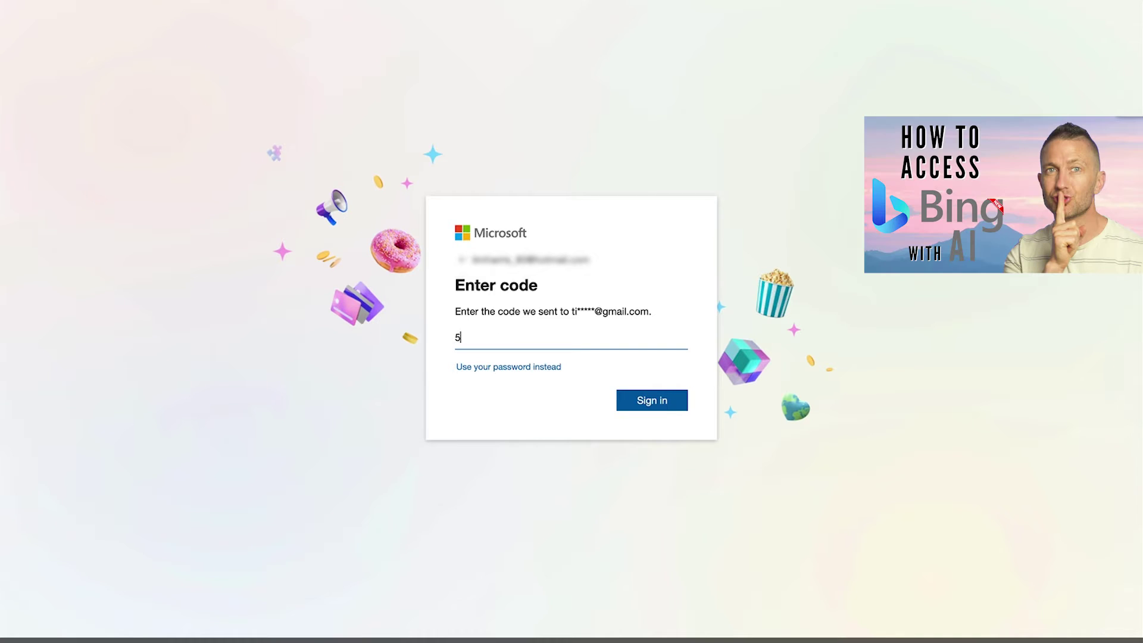
pyautogui.click(675, 402)
pyautogui.click(652, 393)
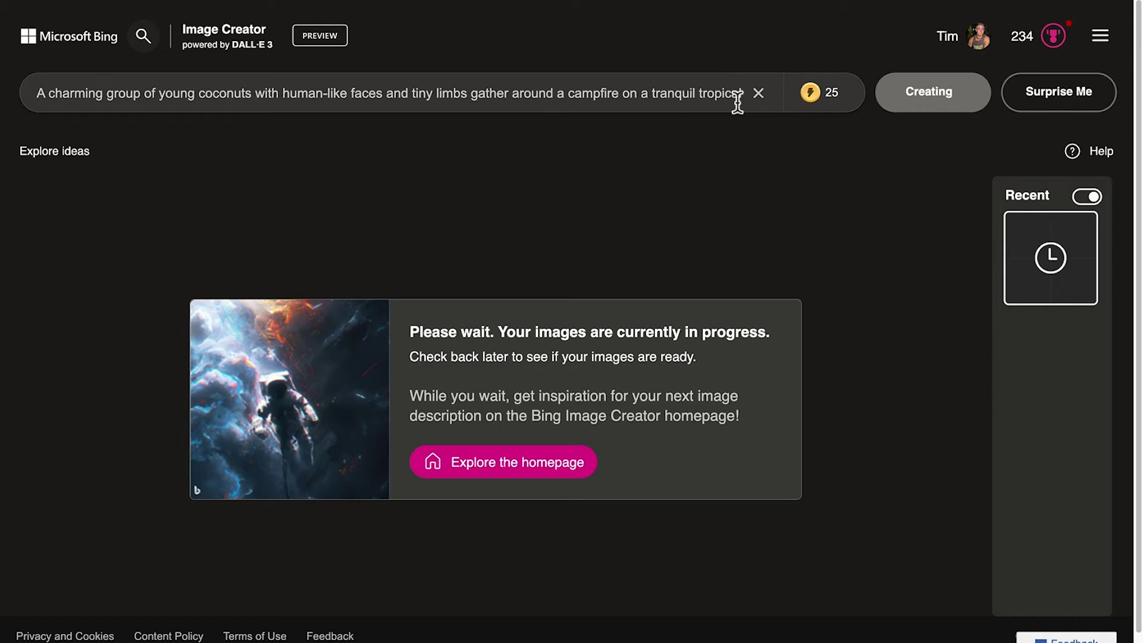
# - Leave the please-wait card for the homepage's Explore ideas gallery while images generate
pyautogui.moveTo(826, 95)
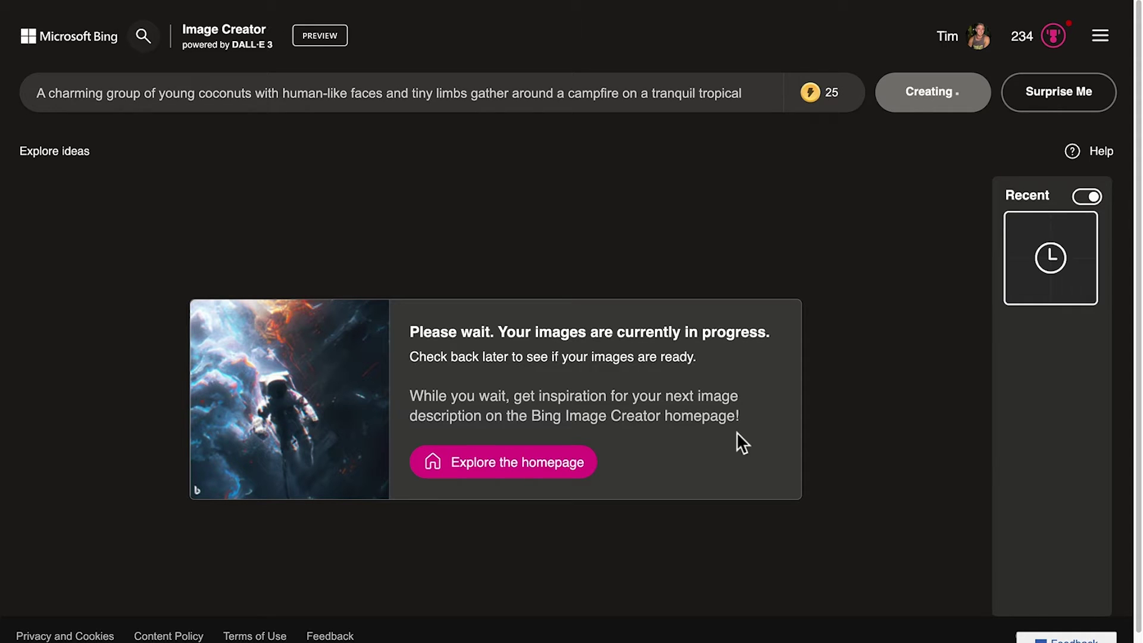
pyautogui.click(507, 466)
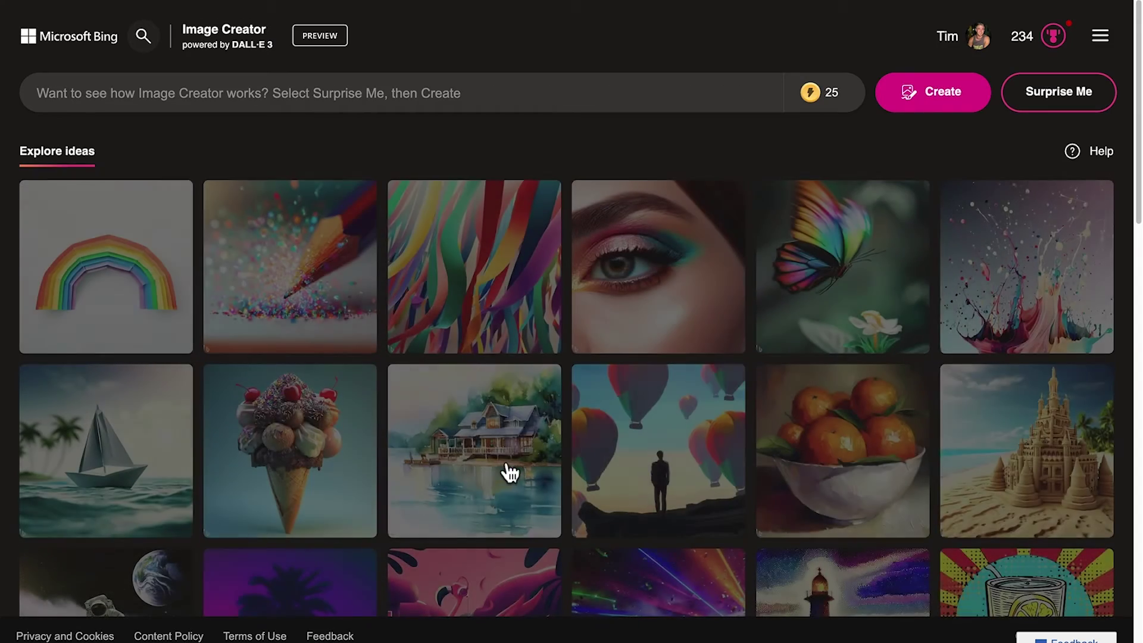
# - Expand the FAQ answers from 'What is Image Creator?' through supported languages
pyautogui.scroll(-4, 987, 135)
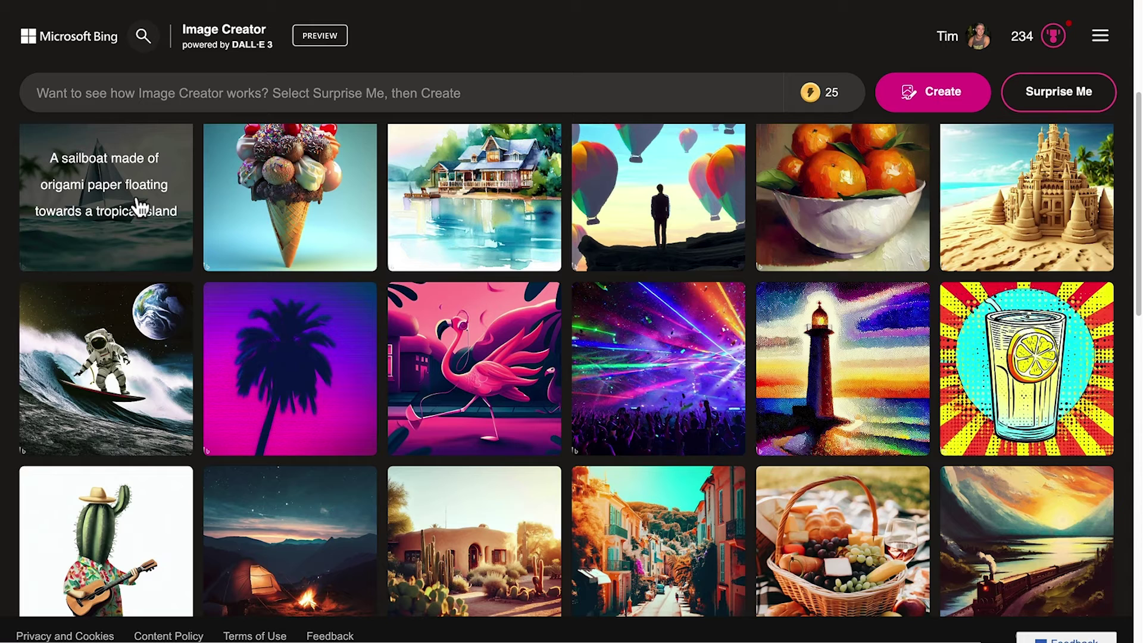
pyautogui.scroll(-10, 31, 426)
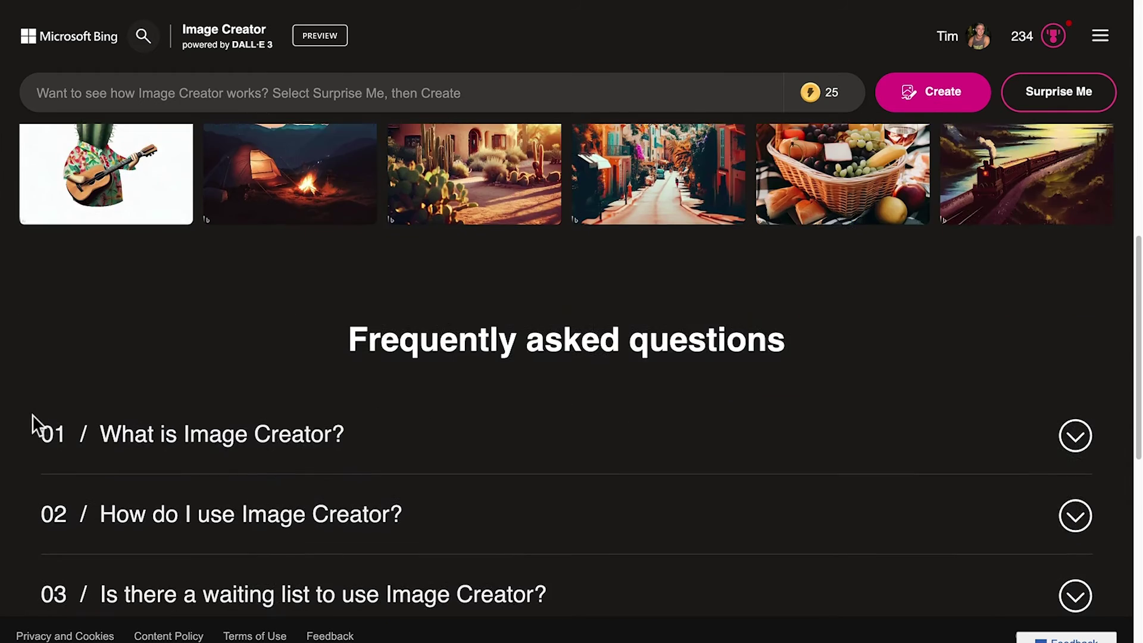
pyautogui.click(1074, 262)
pyautogui.click(1069, 390)
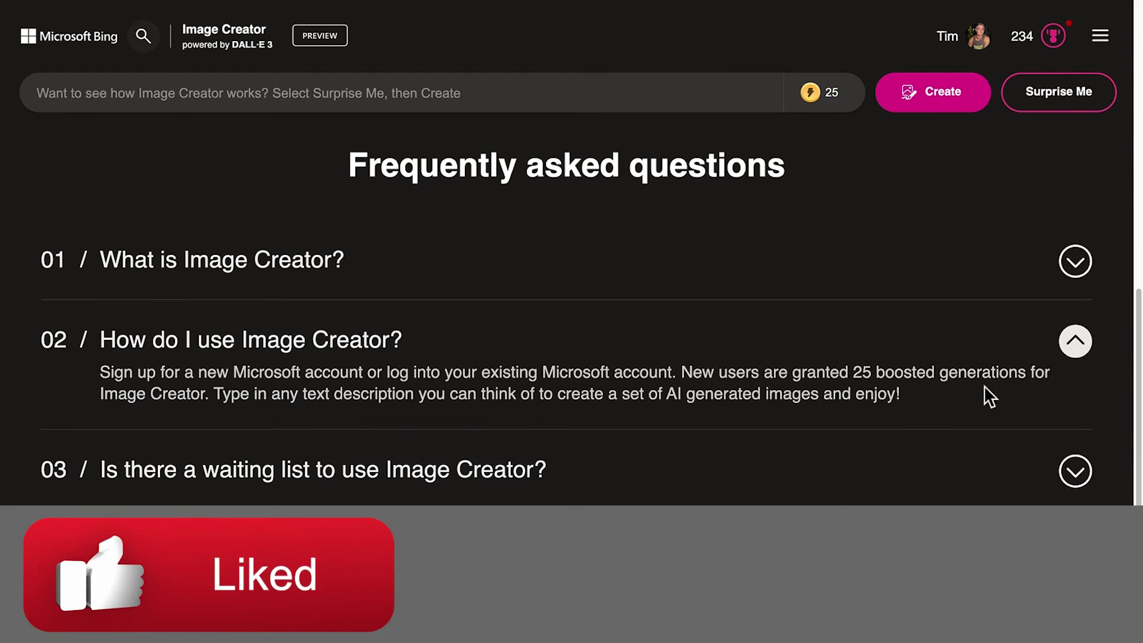
pyautogui.click(1073, 428)
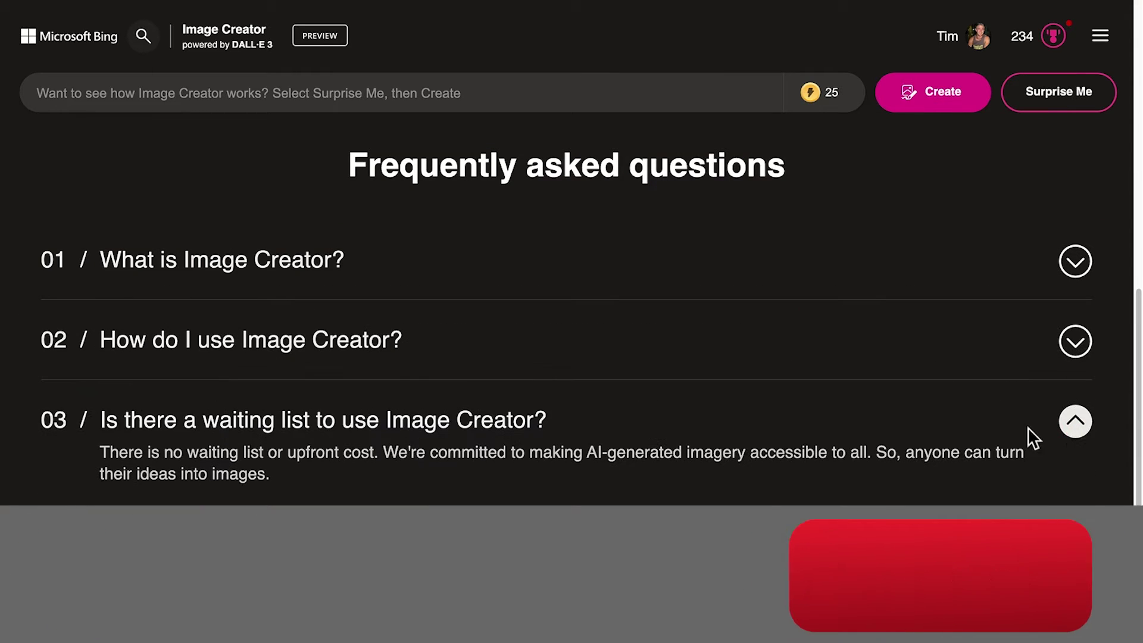
pyautogui.click(1057, 497)
# - Read the better-prompts and Microsoft Rewards FAQ answers, then bring up the Rewards panel
pyautogui.scroll(-5, 1050, 464)
pyautogui.click(1074, 302)
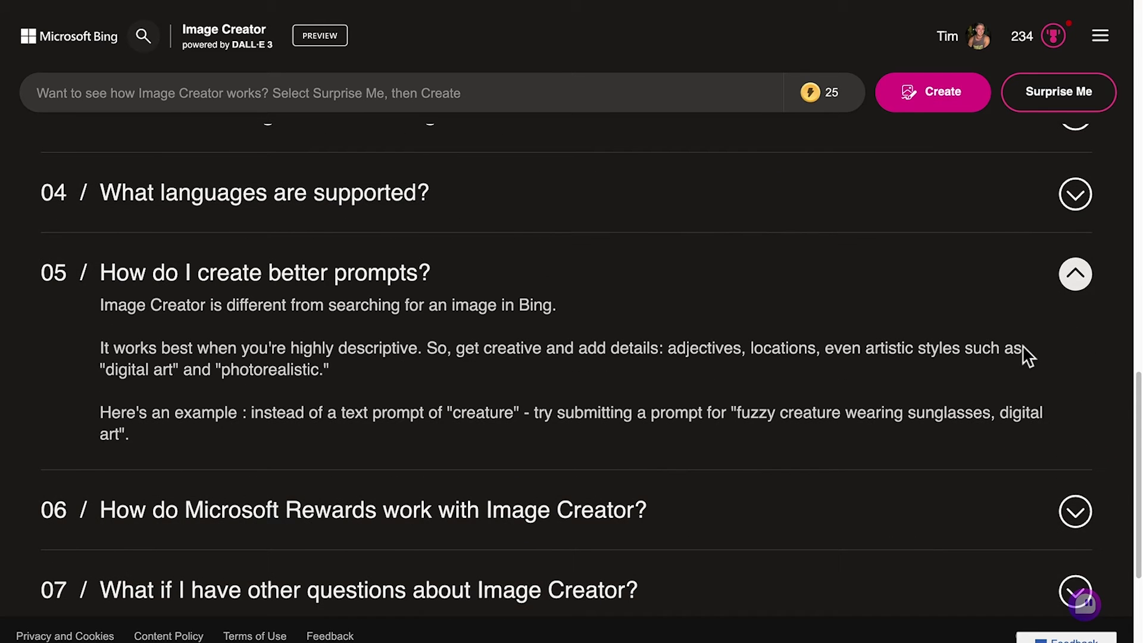
pyautogui.click(1074, 273)
pyautogui.click(1074, 356)
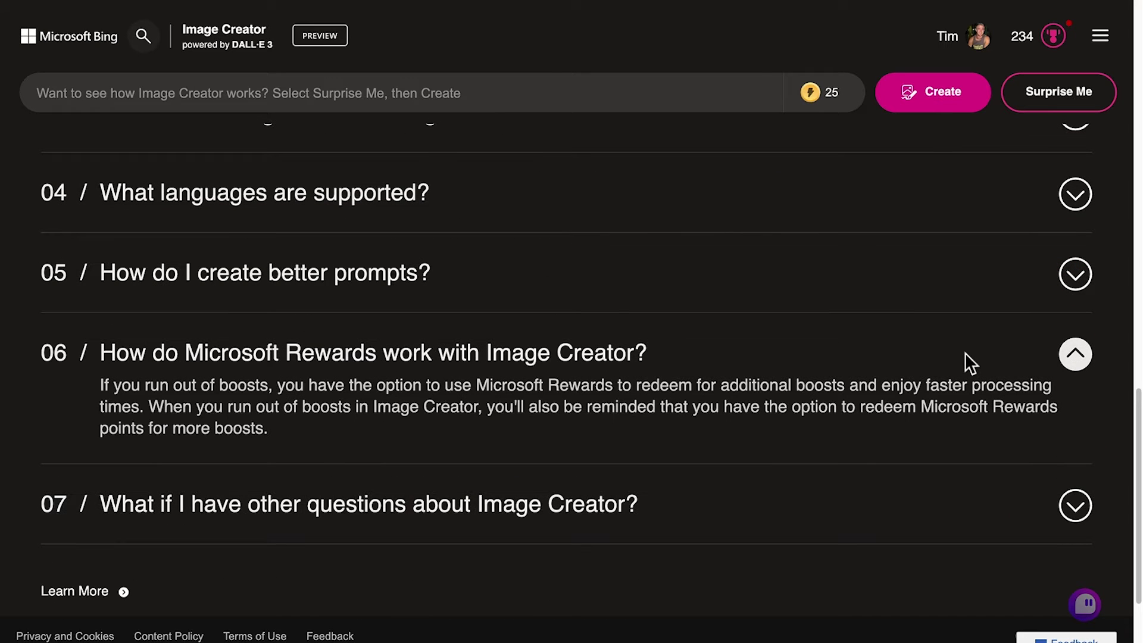
pyautogui.click(1075, 355)
pyautogui.click(1053, 35)
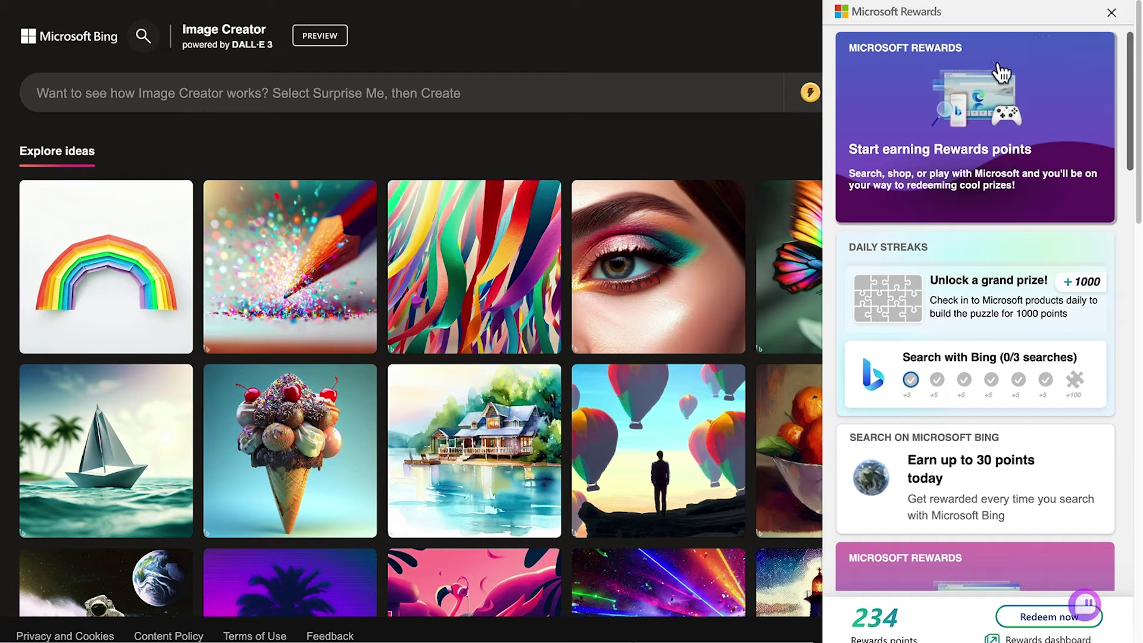
# - Scroll through the Microsoft Rewards offers and close the rewards panel
pyautogui.scroll(-3, 835, 262)
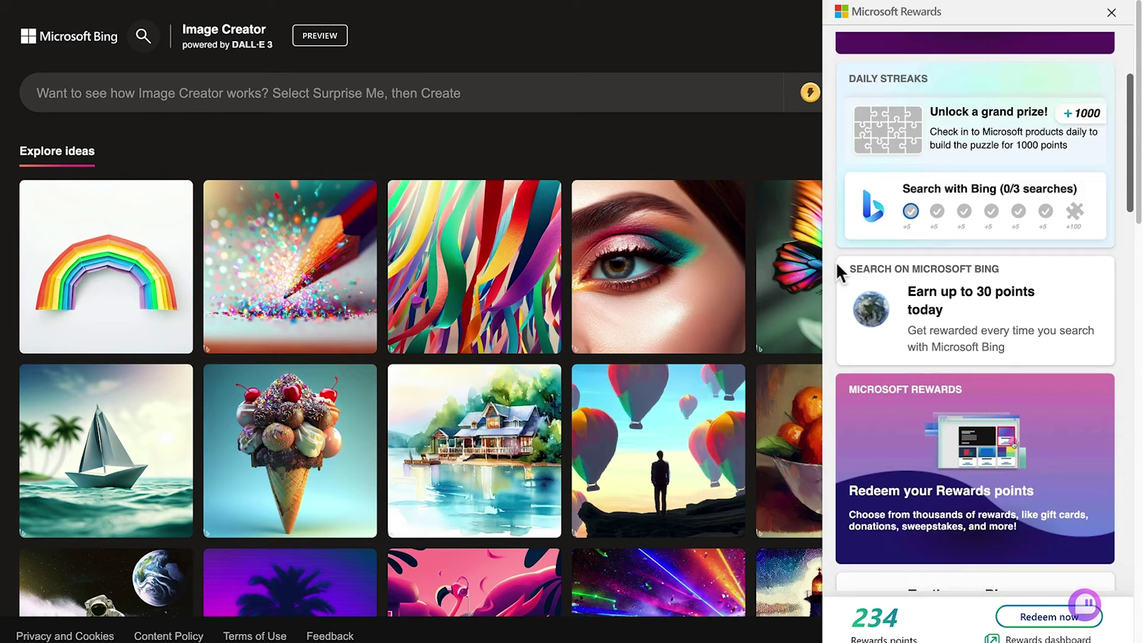
pyautogui.scroll(-4, 836, 268)
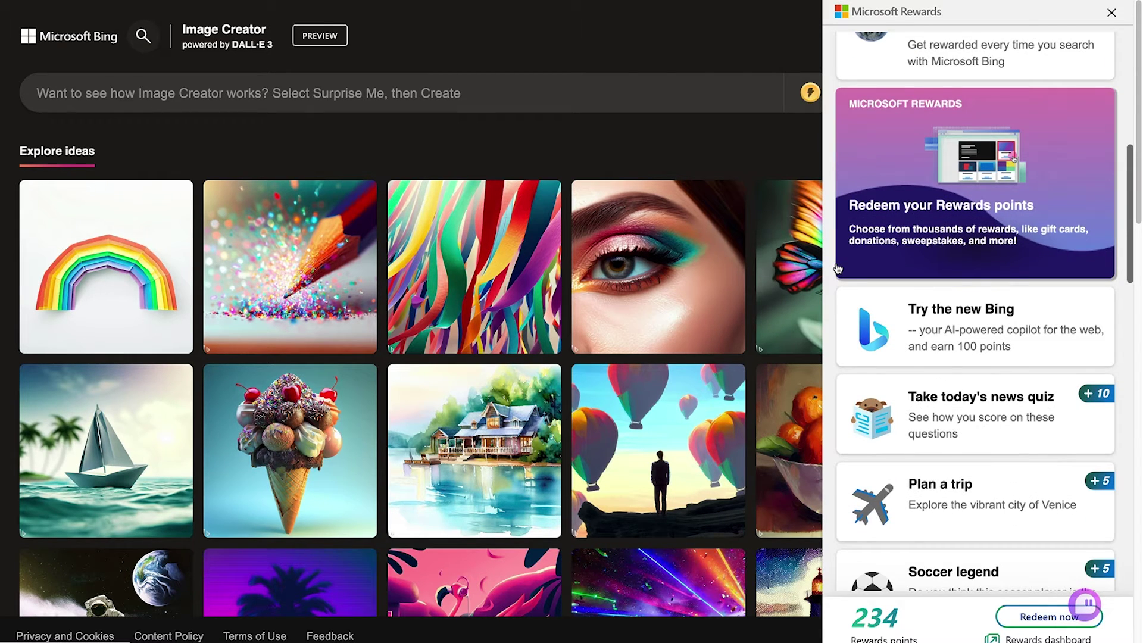
pyautogui.scroll(6, 837, 267)
pyautogui.click(1111, 13)
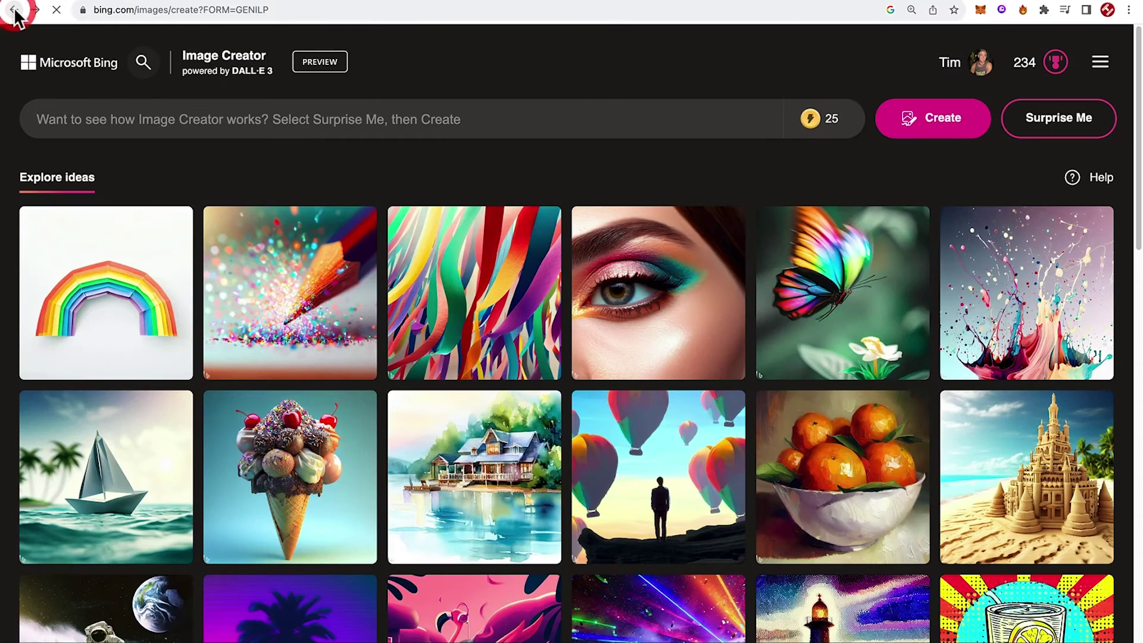
# - Return to the results, dismiss the new-Bing popup, and view all four coconut images full size
pyautogui.click(13, 11)
pyautogui.click(252, 272)
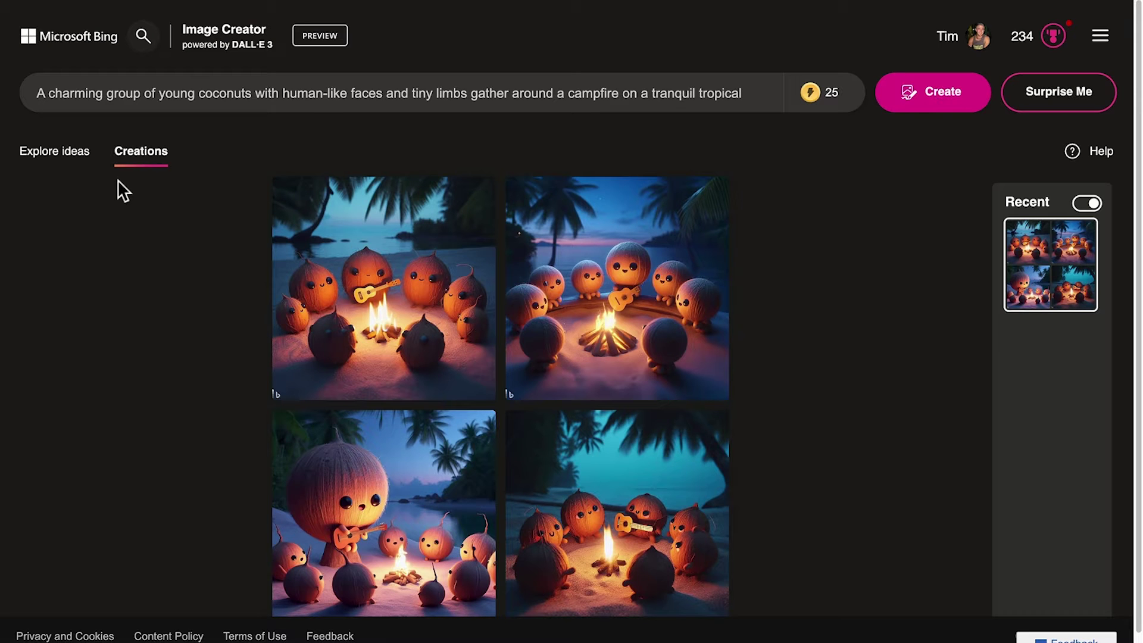
pyautogui.click(359, 325)
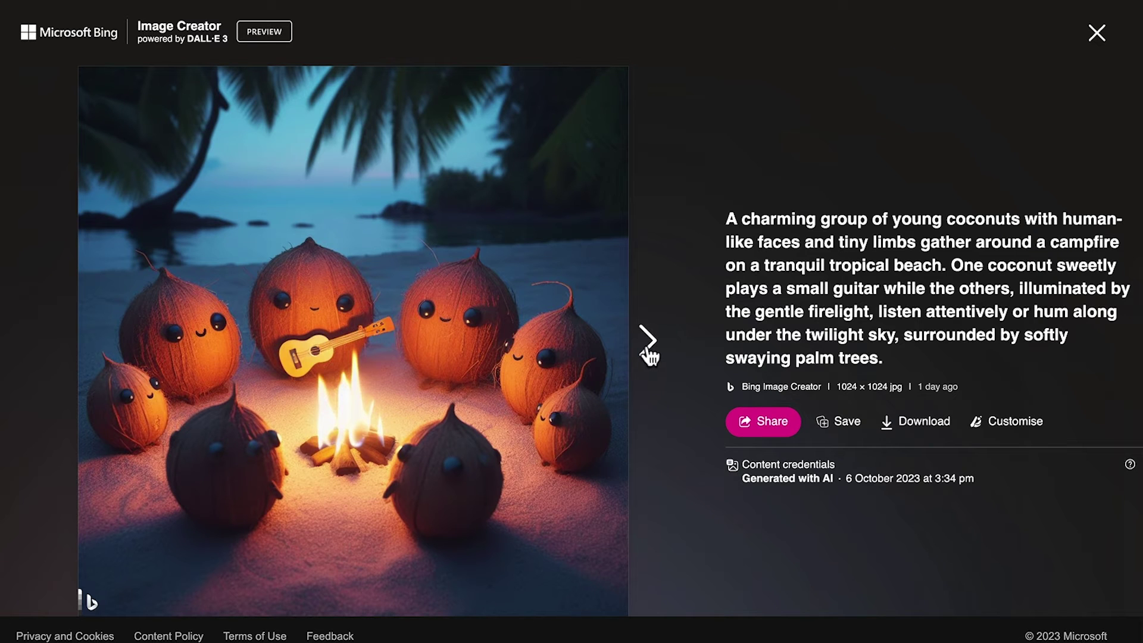
pyautogui.click(648, 341)
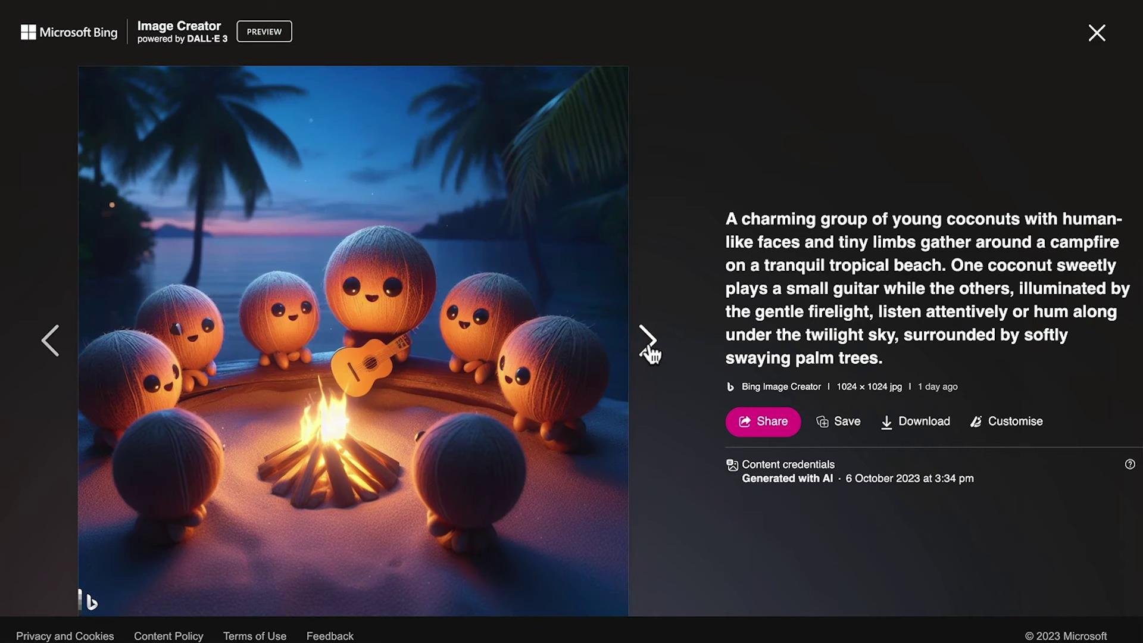
pyautogui.click(648, 341)
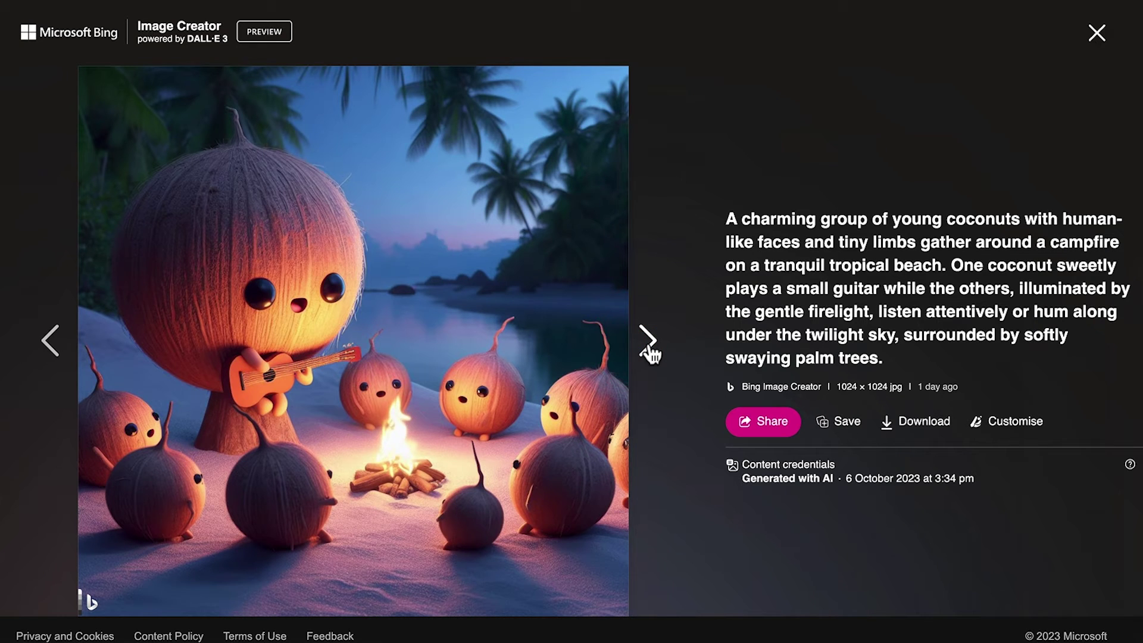
pyautogui.click(648, 342)
pyautogui.press('Escape')
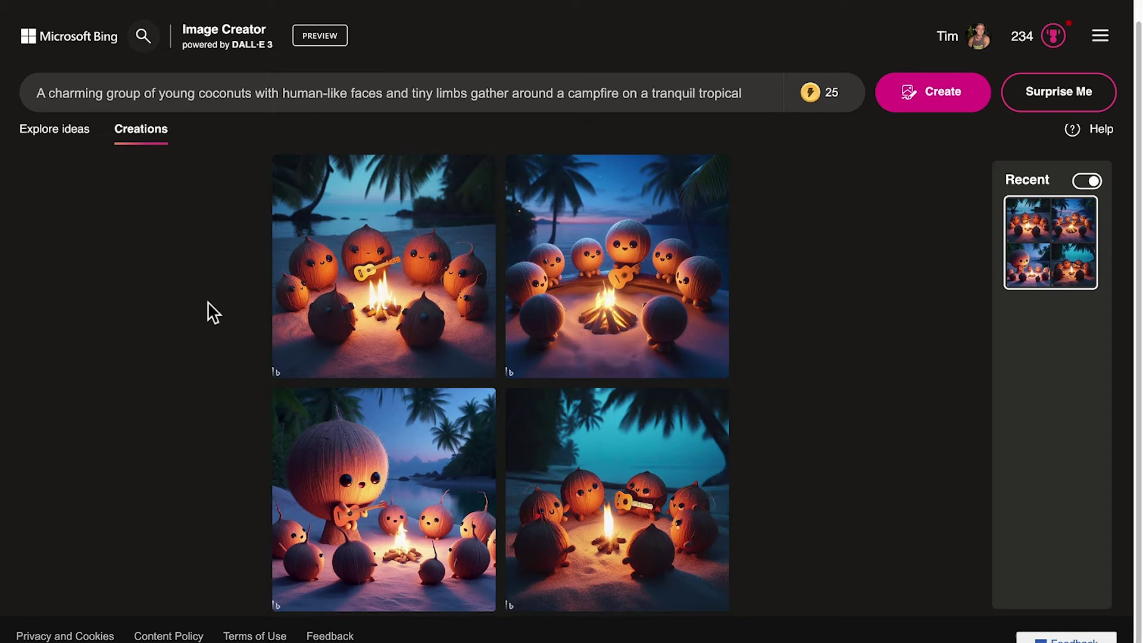
# - Download the bottom-left guitar-playing coconut image as a 166 KB JPEG
pyautogui.click(355, 420)
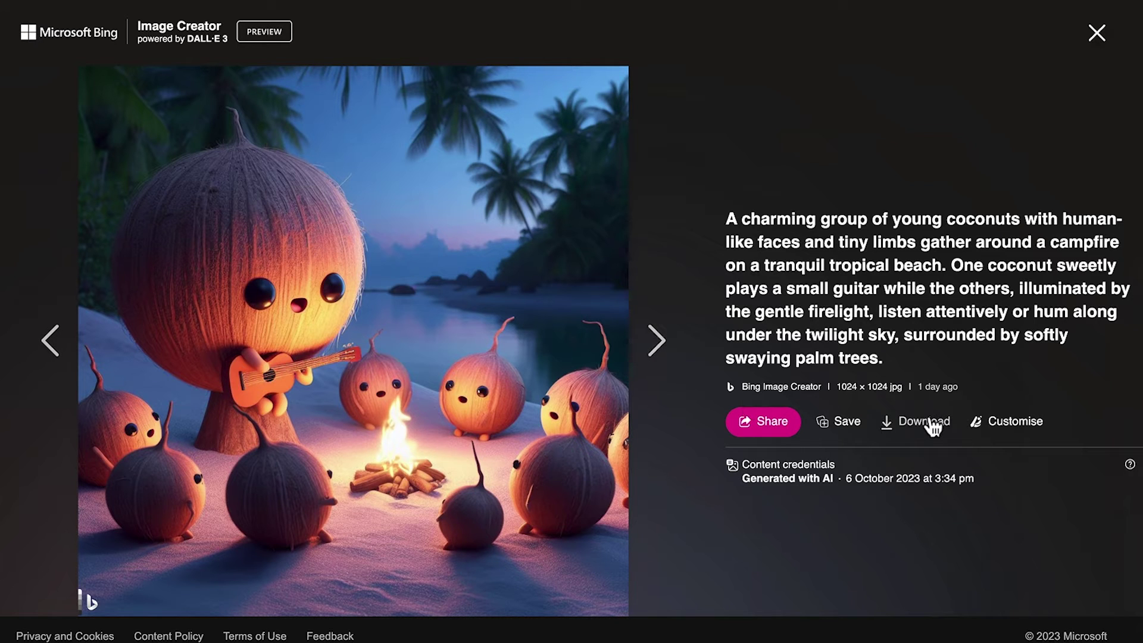
pyautogui.click(1012, 421)
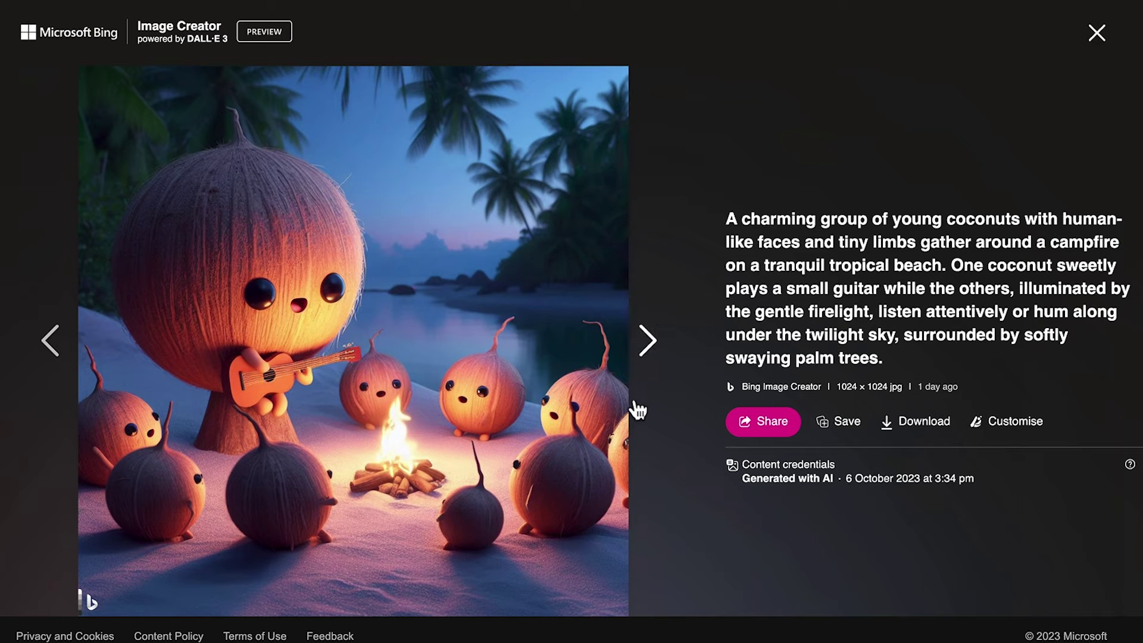
pyautogui.click(916, 422)
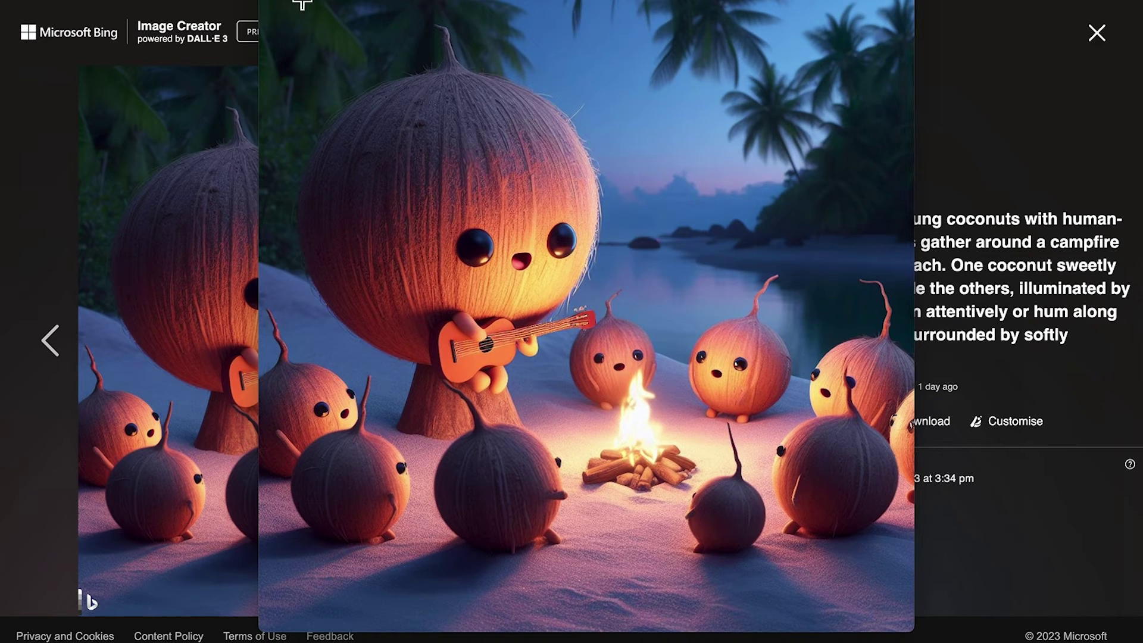
pyautogui.tripleClick(589, 95)
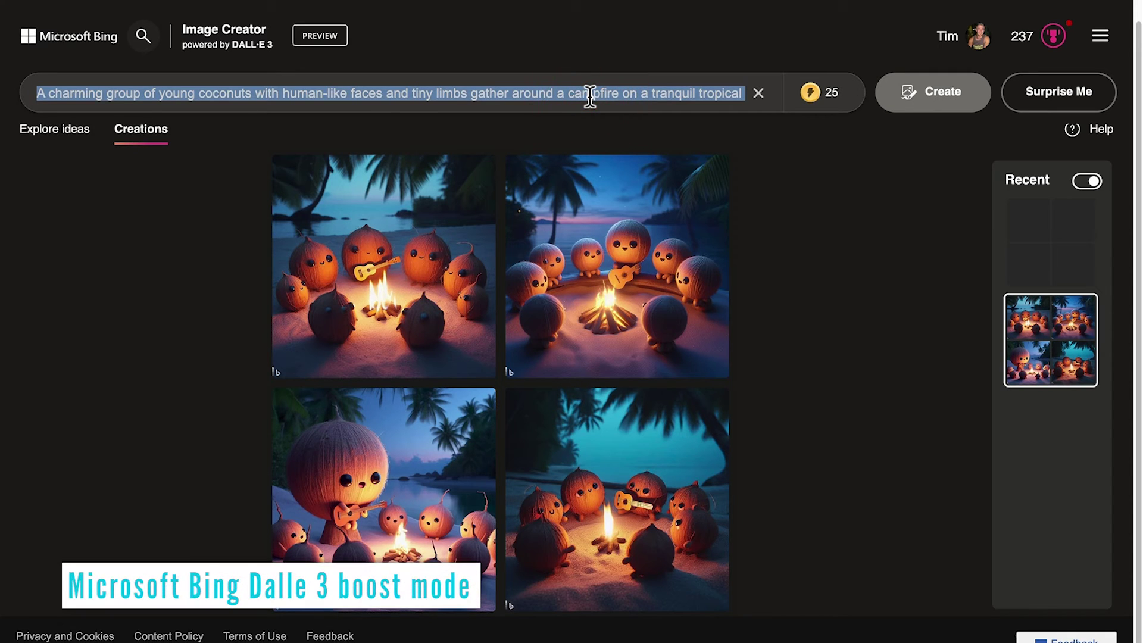
# - Replace the prompt with the two cavoodle puppies in a sunset cornfield and generate four images
pyautogui.press('BackSpace')
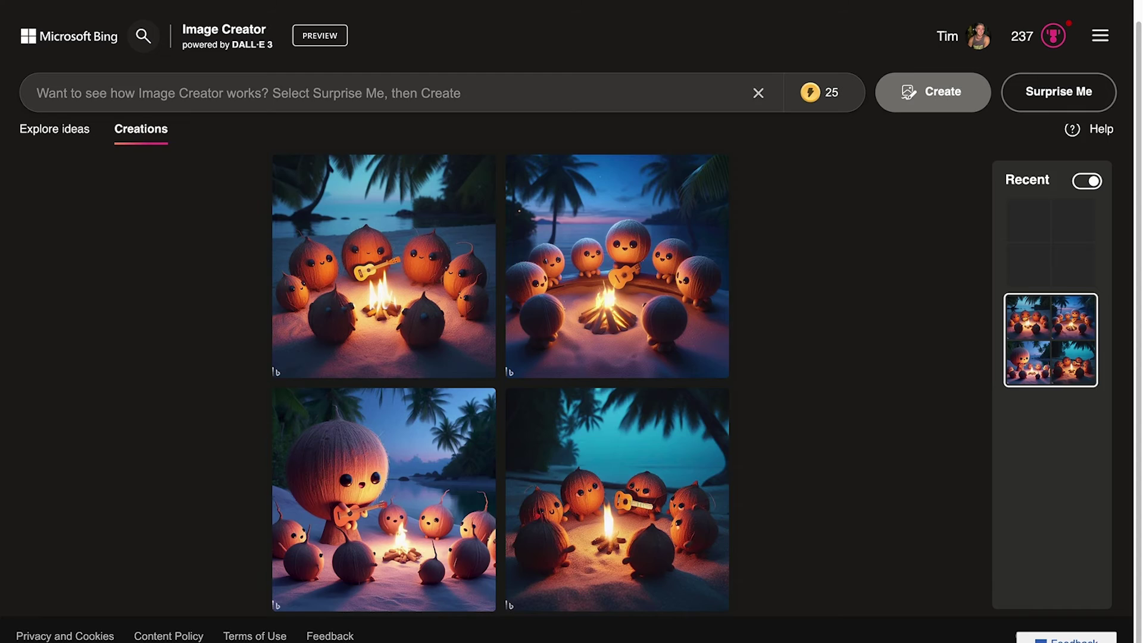
pyautogui.click(488, 94)
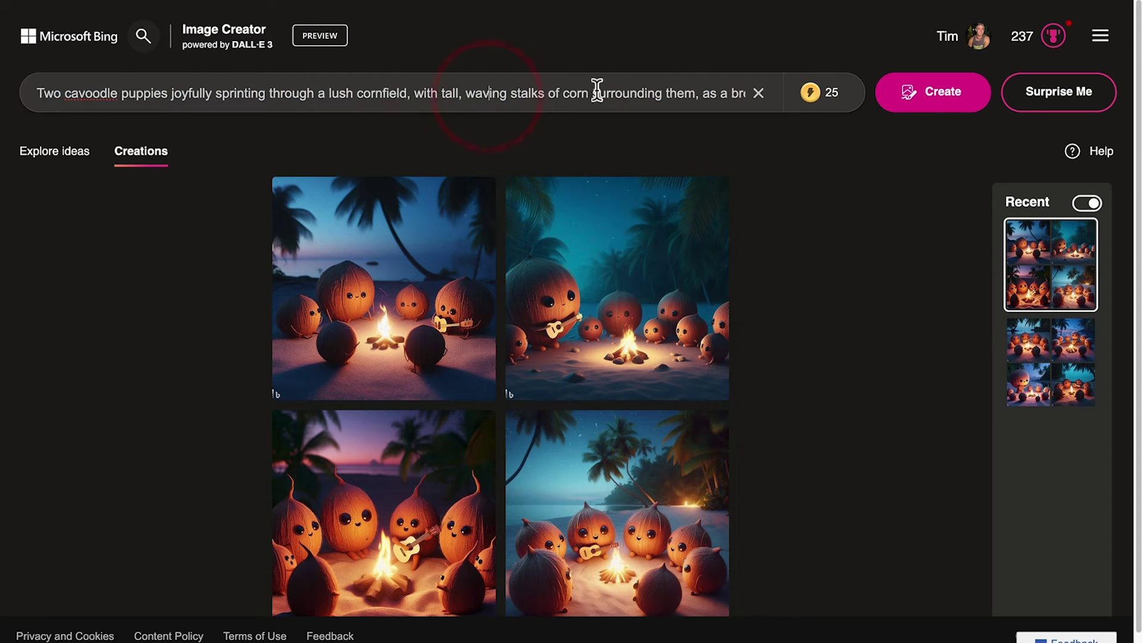
pyautogui.hscroll(5, 658, 92)
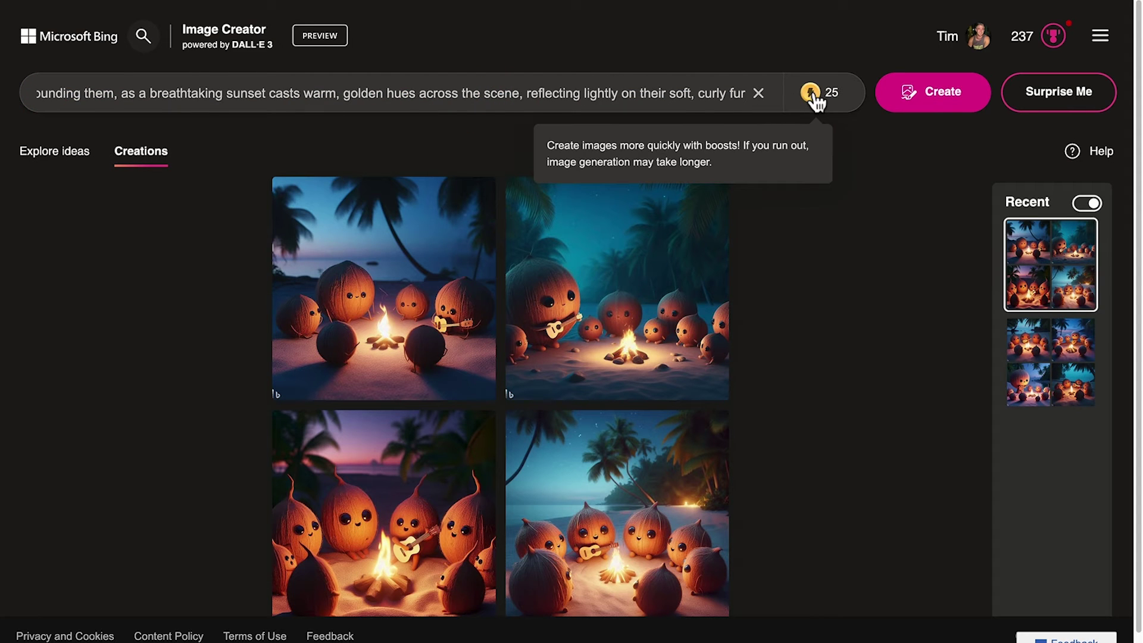
pyautogui.click(910, 95)
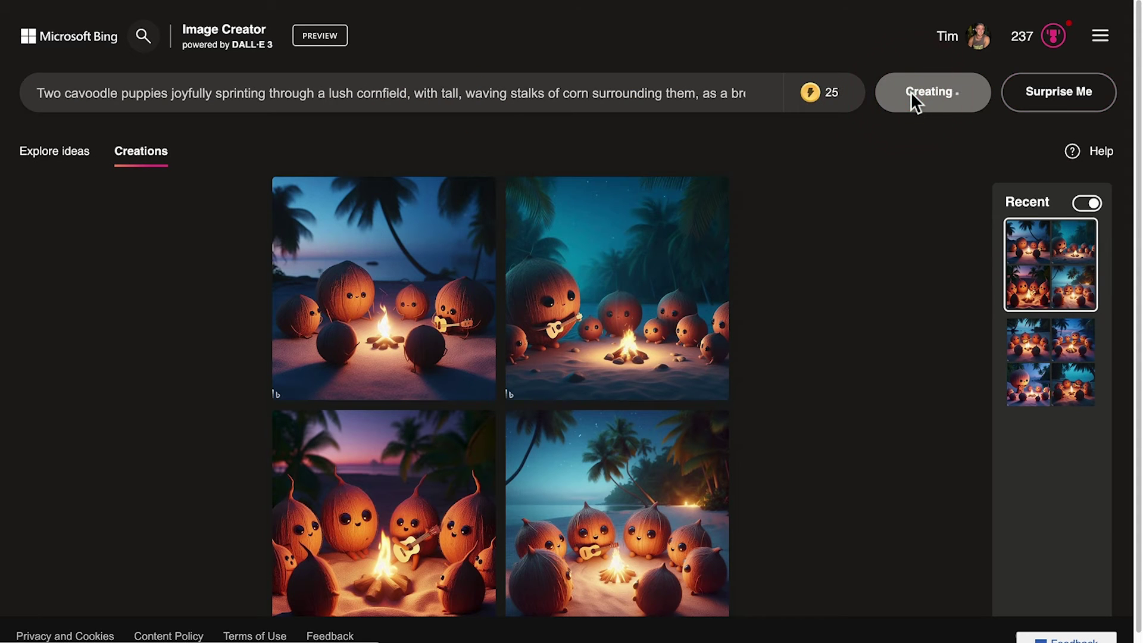
pyautogui.moveTo(812, 102)
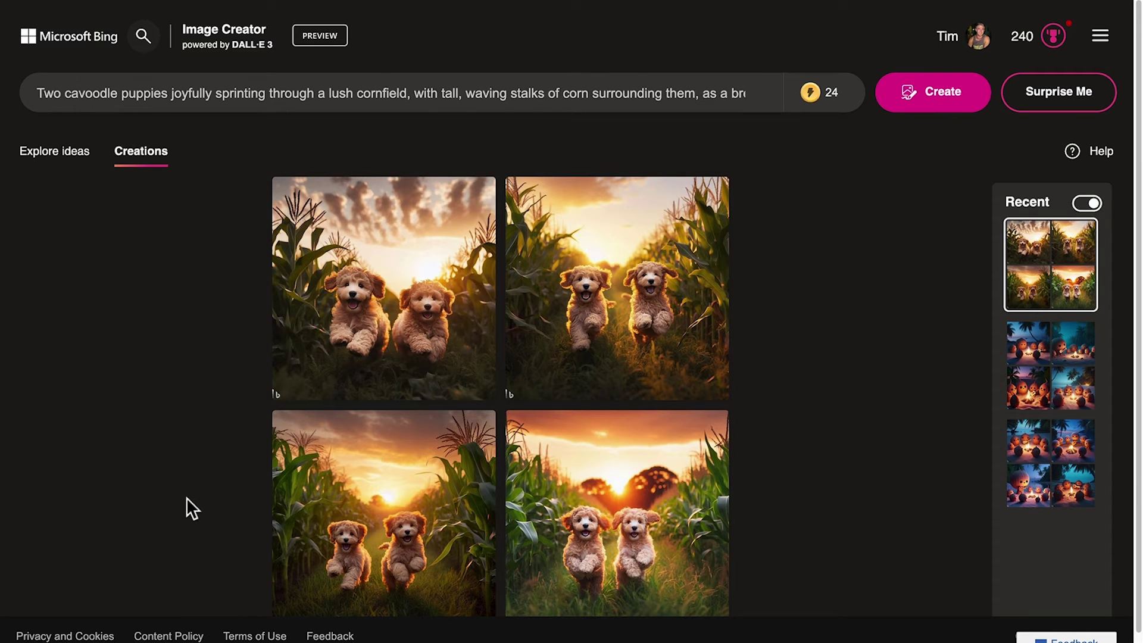
# - Download a full-size cavoodle puppy image as a 140 KB JPEG, then start a bing.com tab
pyautogui.click(387, 313)
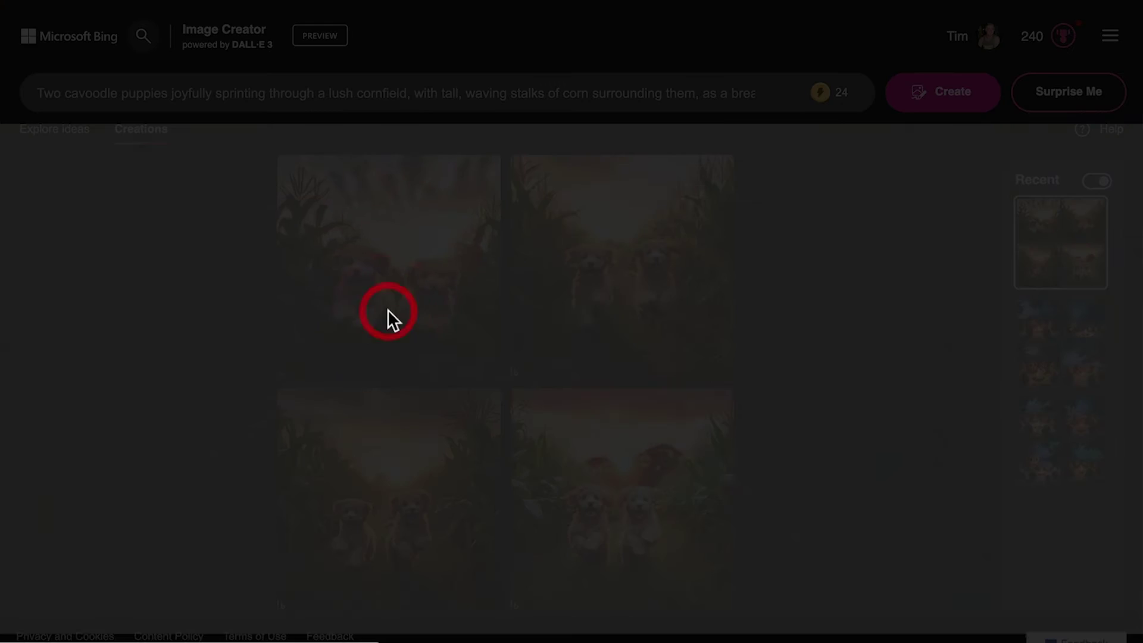
pyautogui.click(648, 341)
pyautogui.click(652, 348)
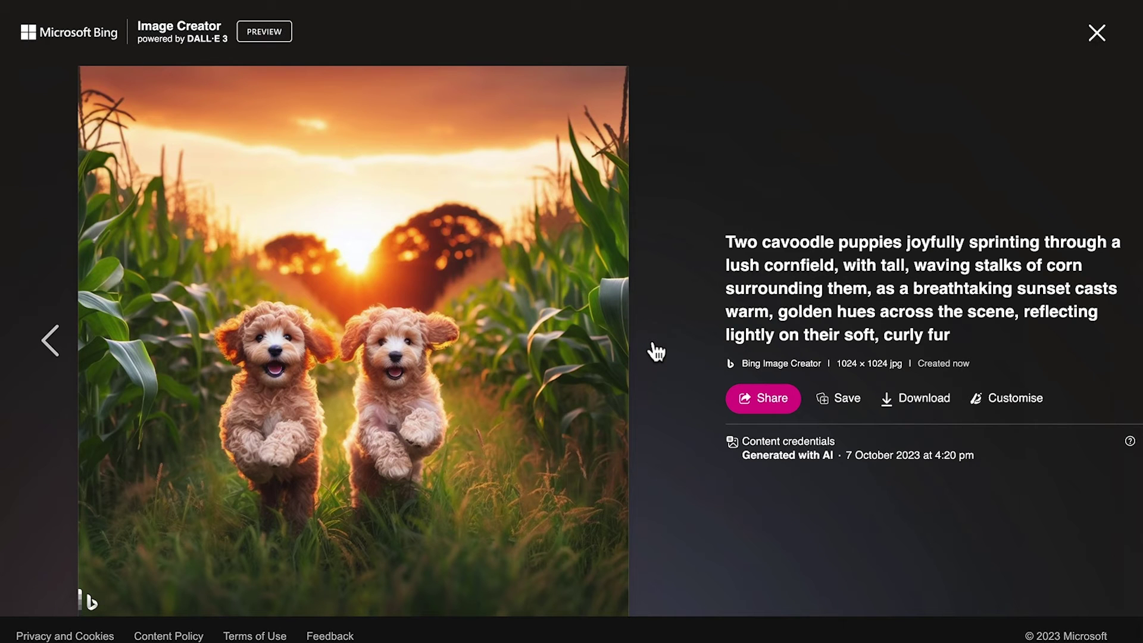
pyautogui.click(907, 393)
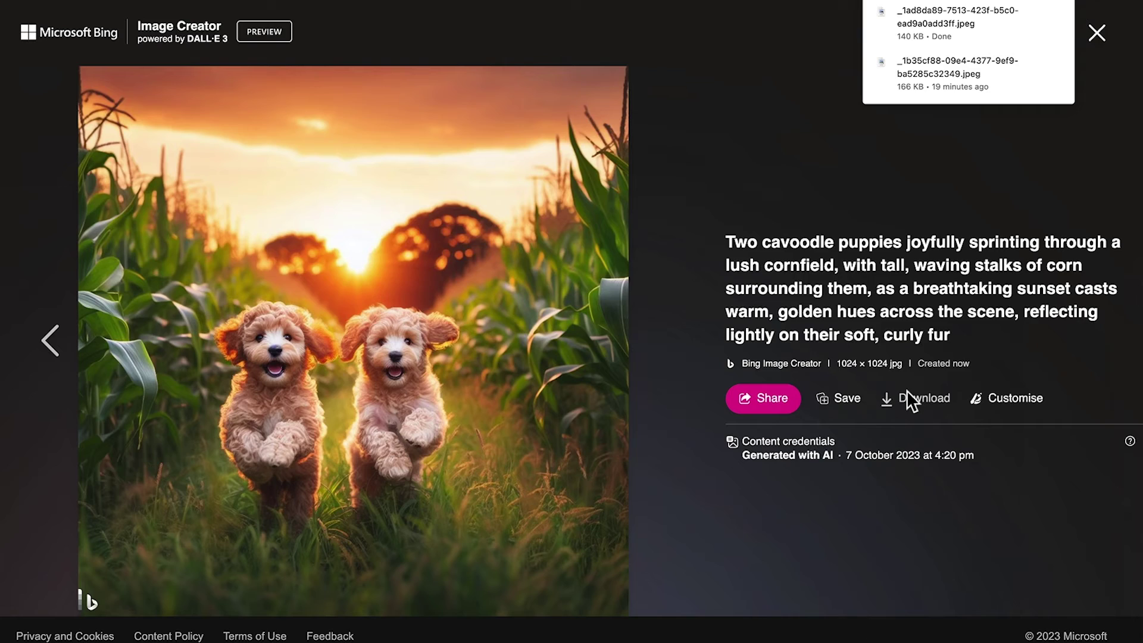
pyautogui.click(234, 6)
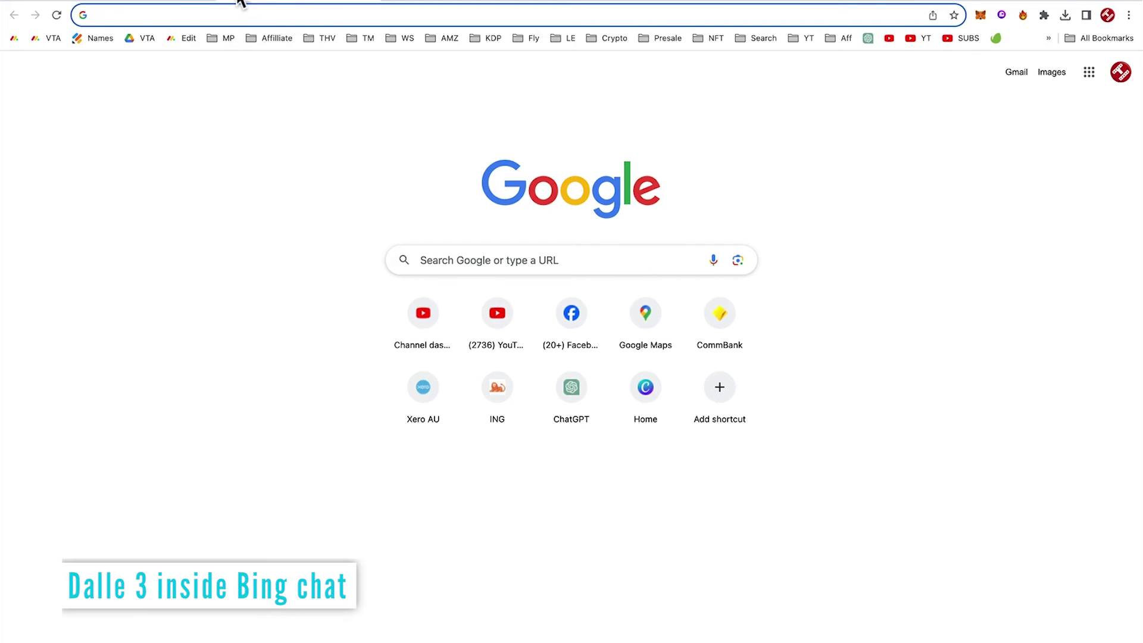
# - Load bing.com full screen, open Bing Chat, and choose the More Creative conversation style
pyautogui.write('bing.com')
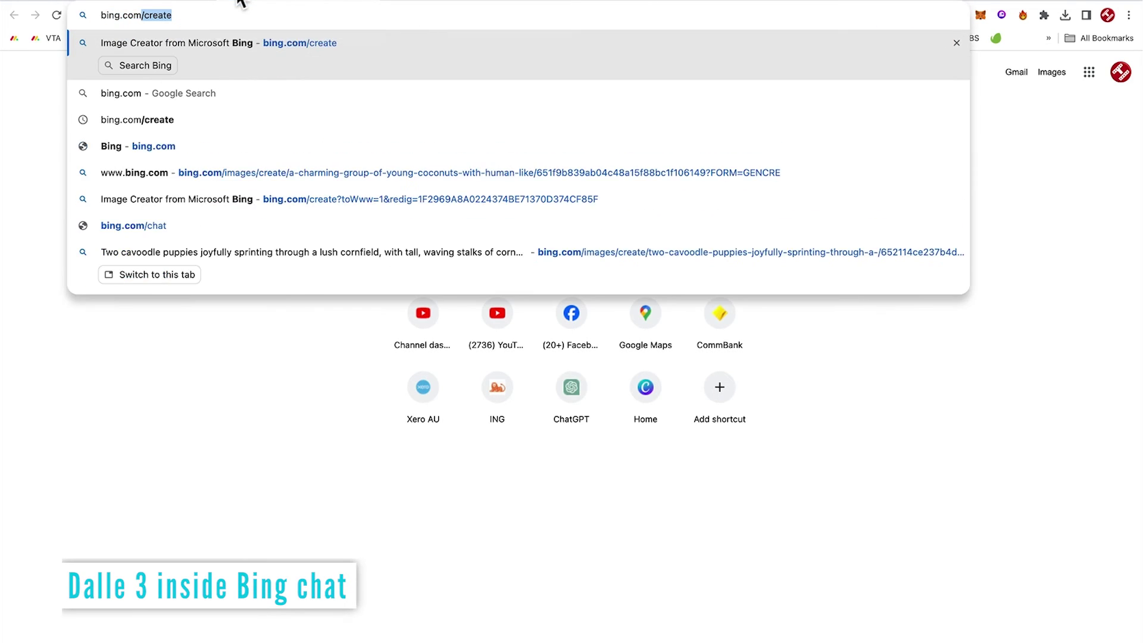
pyautogui.press('BackSpace')
pyautogui.press('Return')
pyautogui.press('ctrl+super+f')
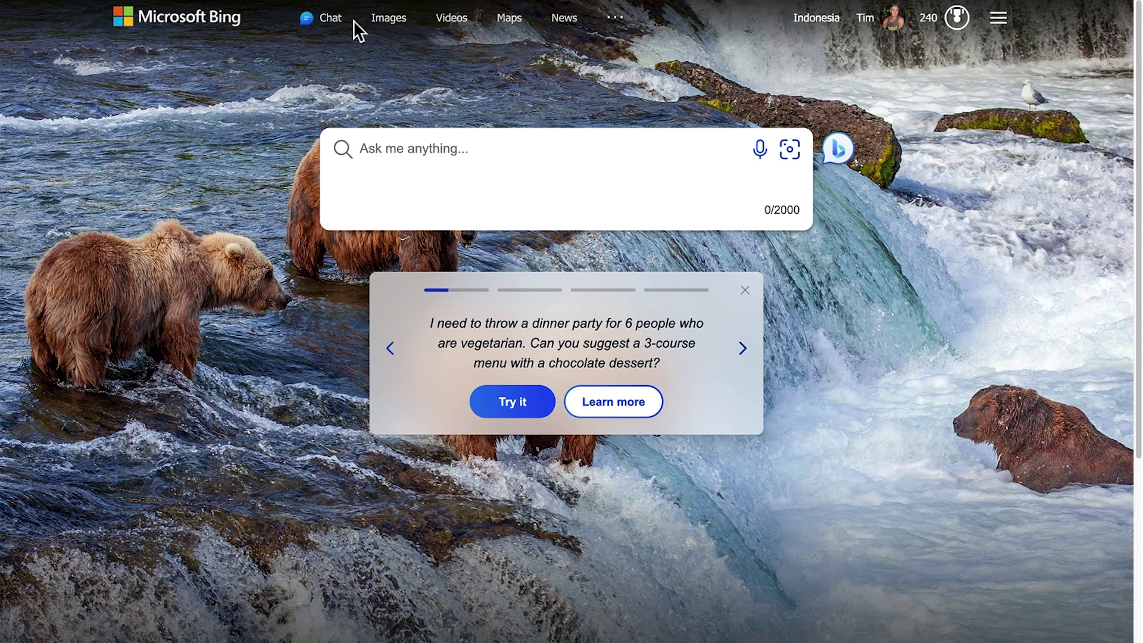
pyautogui.click(343, 18)
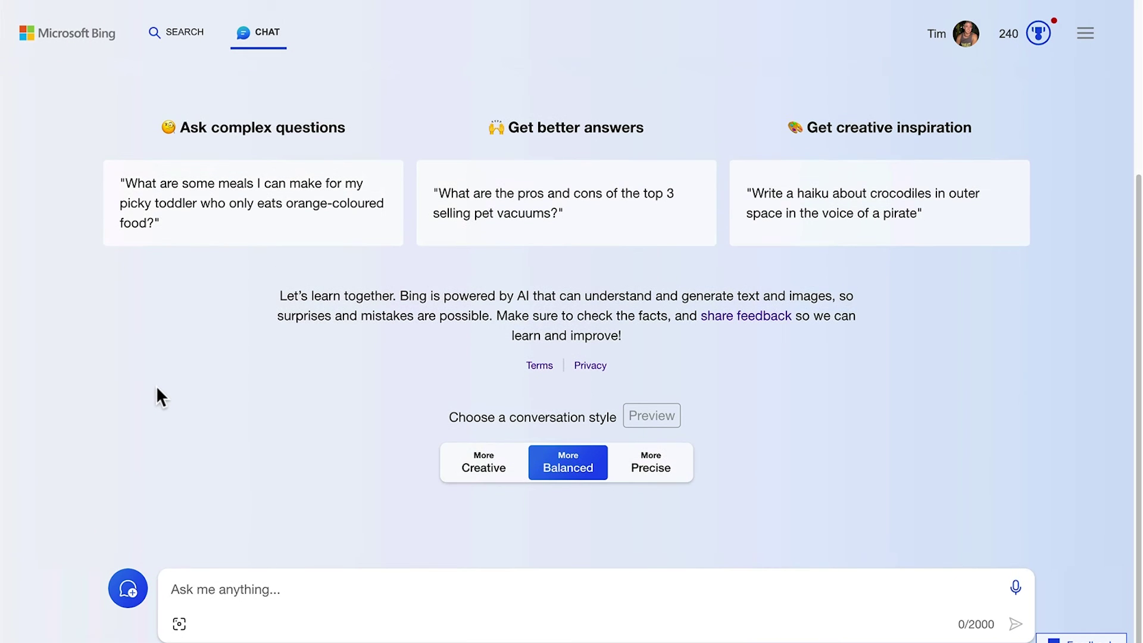
pyautogui.click(479, 467)
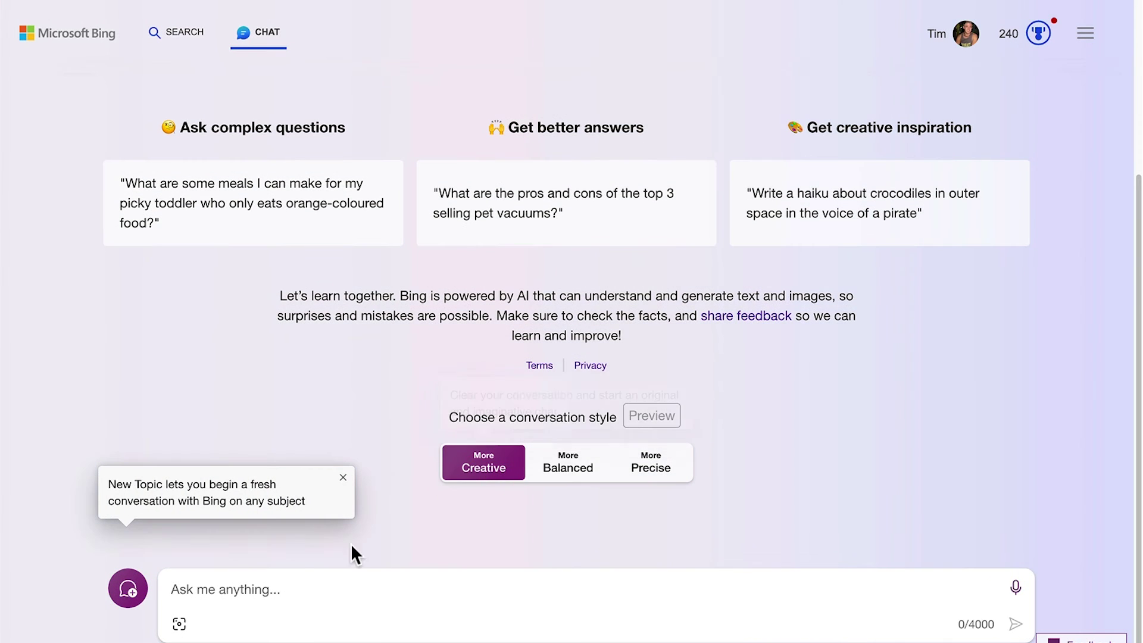
# - Send 'create the following image' with the pasted cavoodle puppies cornfield prompt
pyautogui.click(281, 590)
pyautogui.write('create the following image')
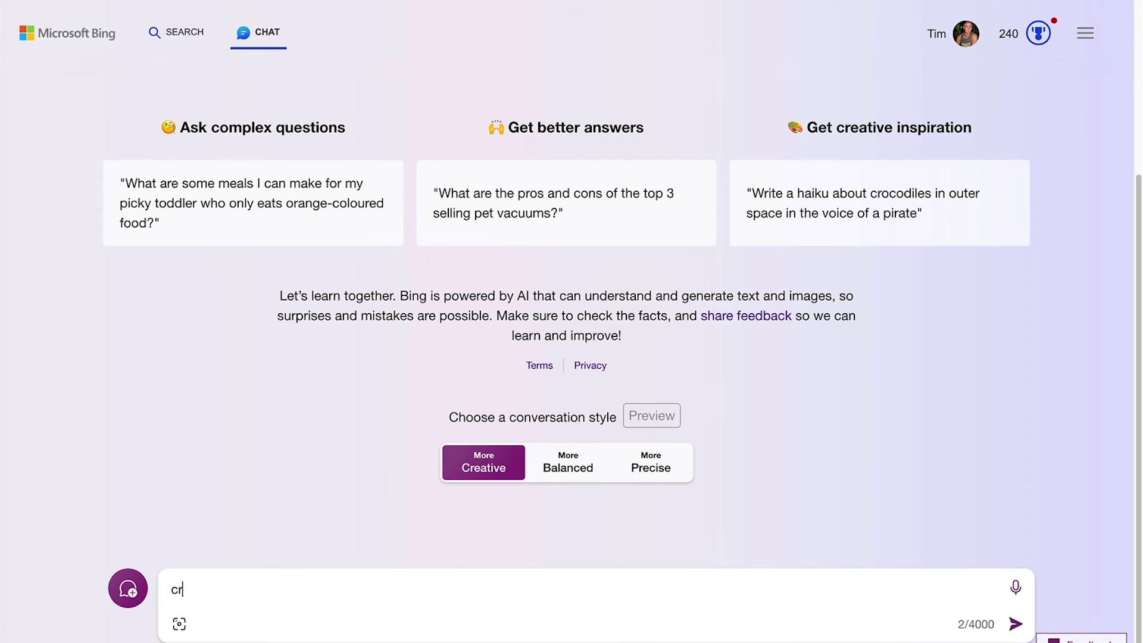
pyautogui.write(': Two cavoodle puppies joyfully sprinting through a lush cornfield, with tall, waving stalks of corn surrounding them, as a breathtaking sunset casts warm, golden hues across the scene, reflecting lightly on their soft, curly fur')
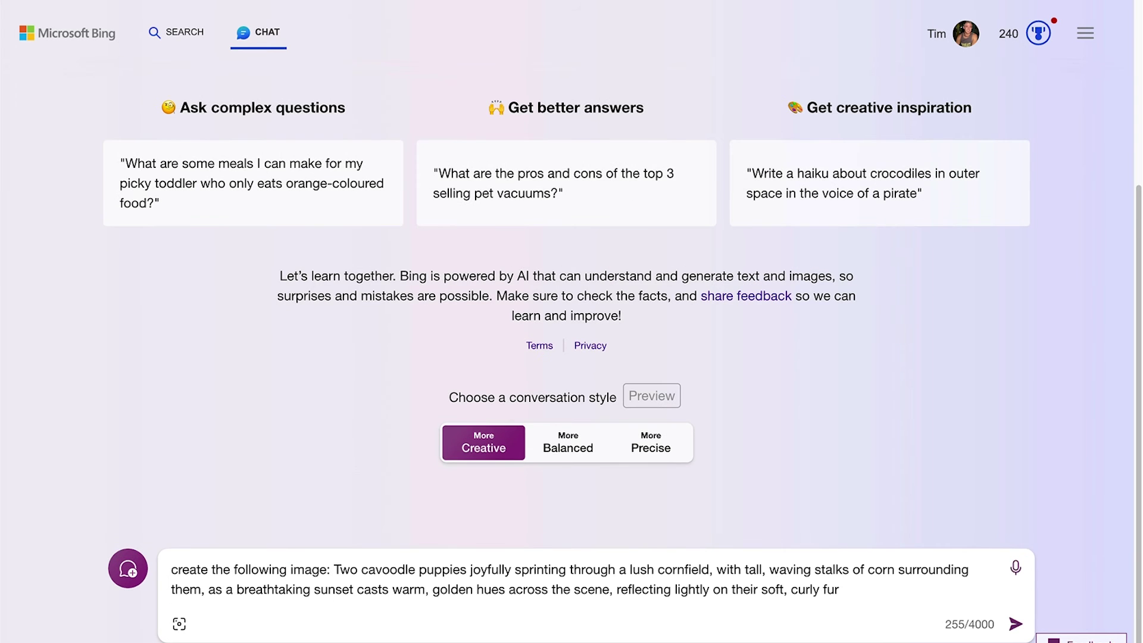
pyautogui.press('Return')
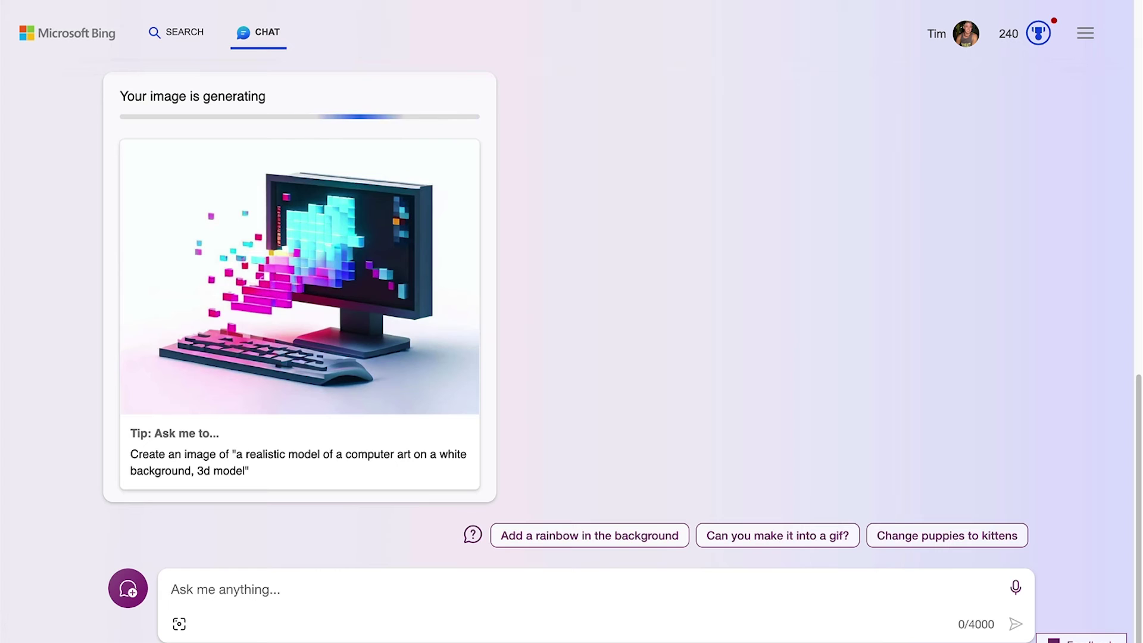
# - Browse the four finished cavoodle puppy images full-size from the top-left one, then close the viewer
pyautogui.click(250, 589)
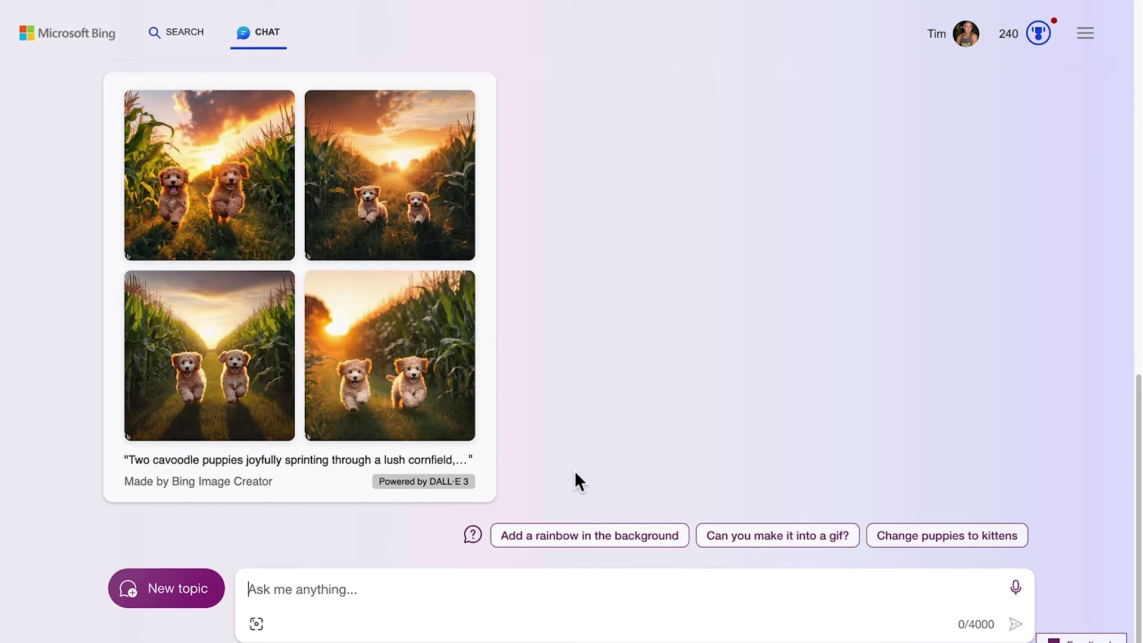
pyautogui.click(256, 210)
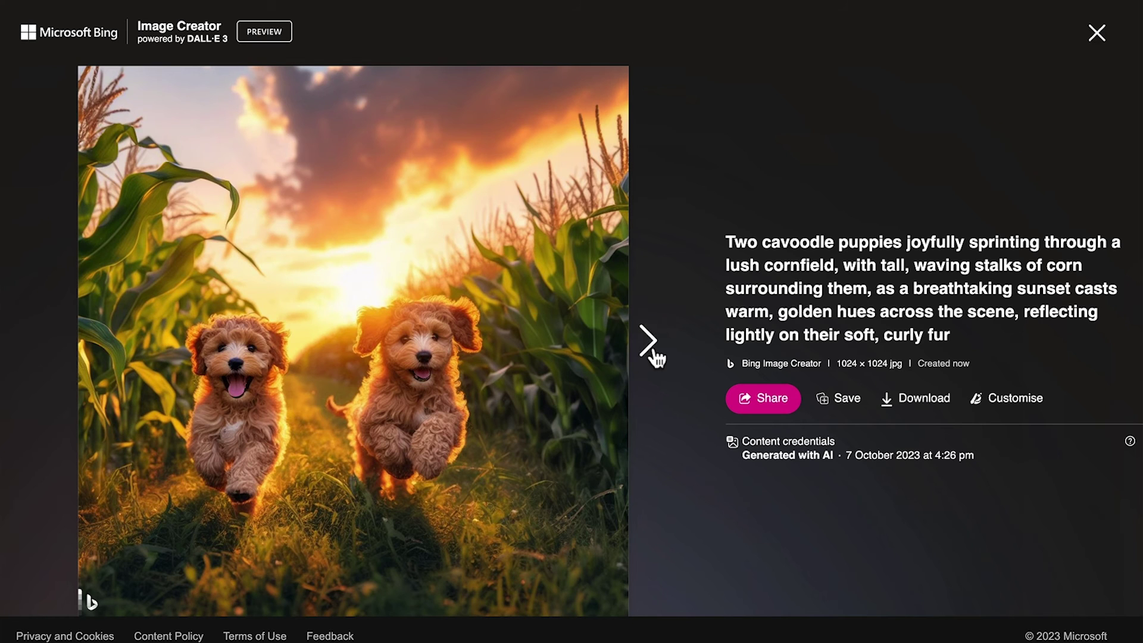
pyautogui.click(654, 350)
pyautogui.click(654, 351)
pyautogui.click(655, 352)
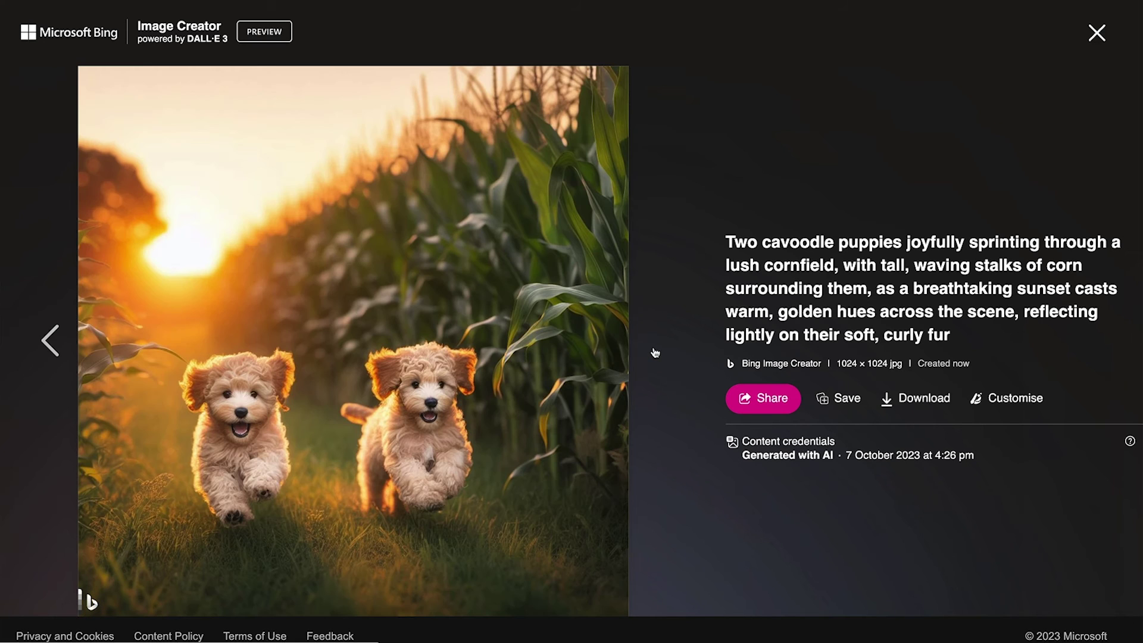
pyautogui.click(1089, 36)
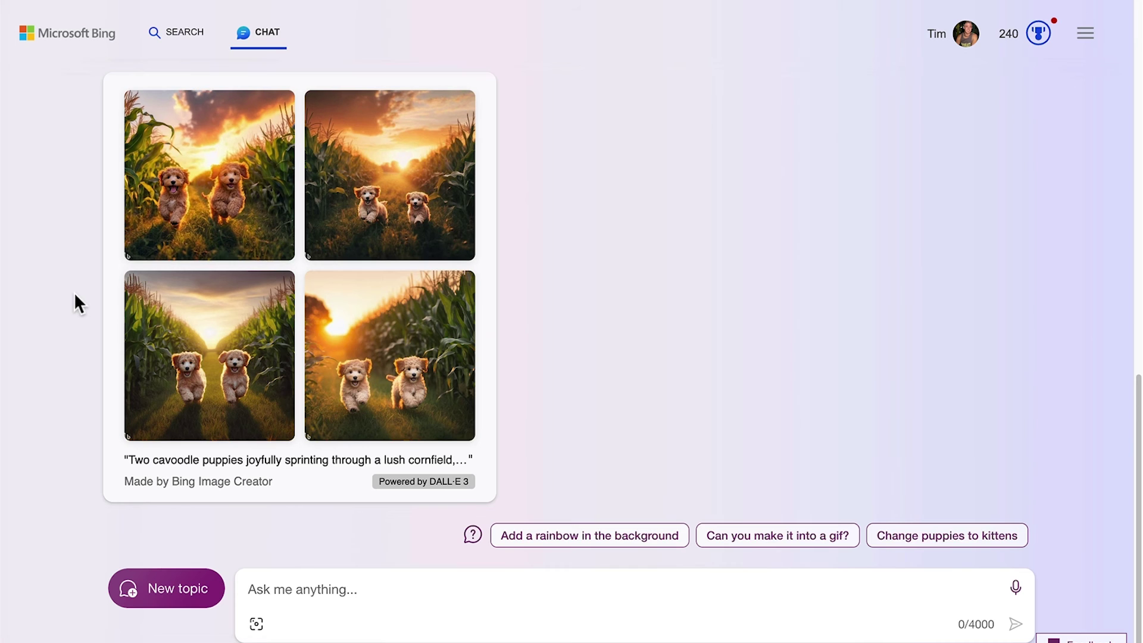
# - Request 'Change puppies to kittens', then open the four kitten images in Image Creator
pyautogui.click(918, 536)
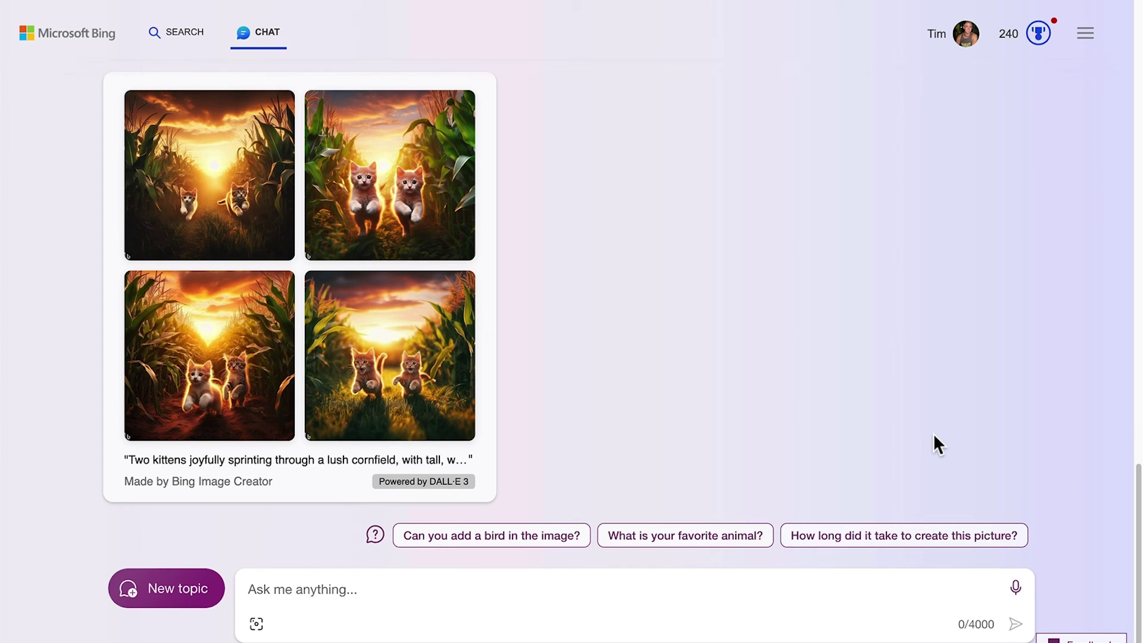
pyautogui.click(374, 473)
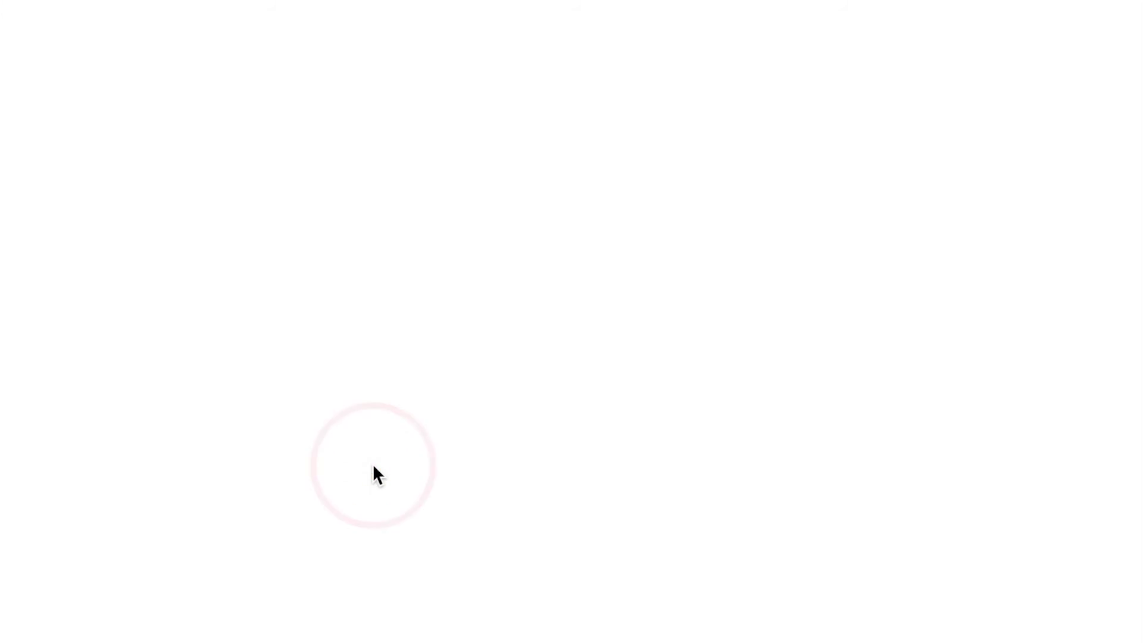
pyautogui.moveTo(809, 97)
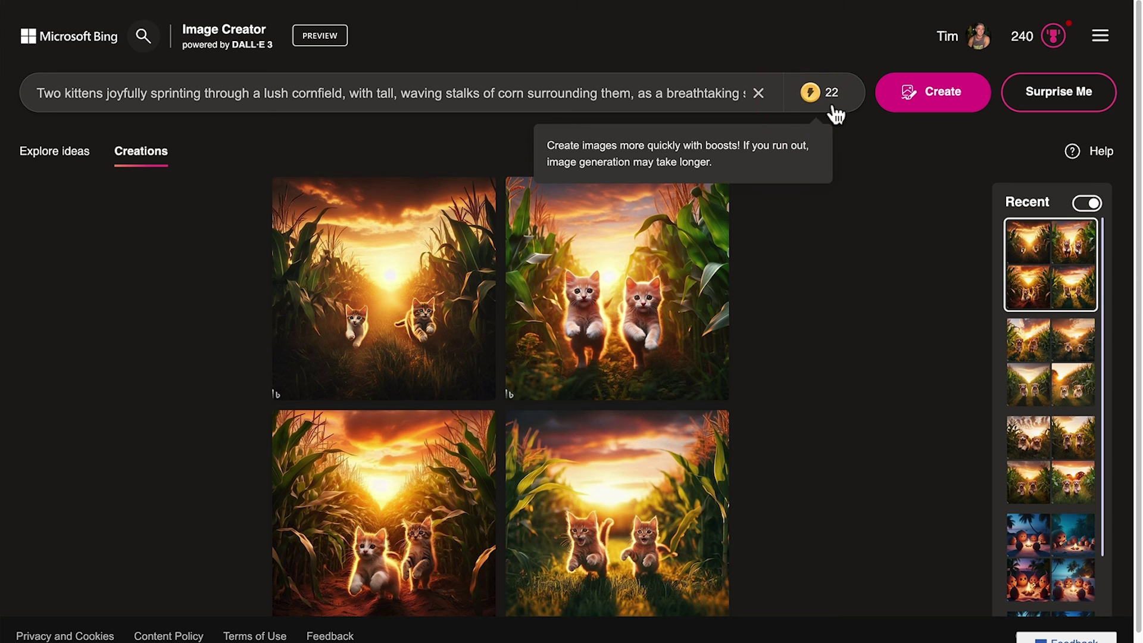
pyautogui.click(866, 166)
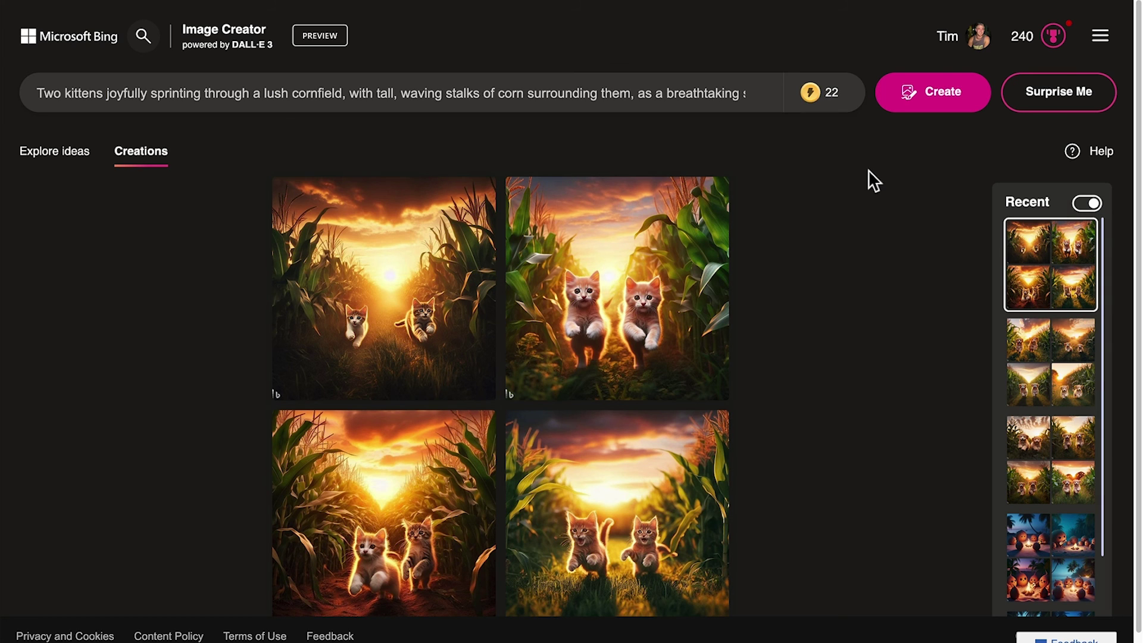
pyautogui.click(1035, 33)
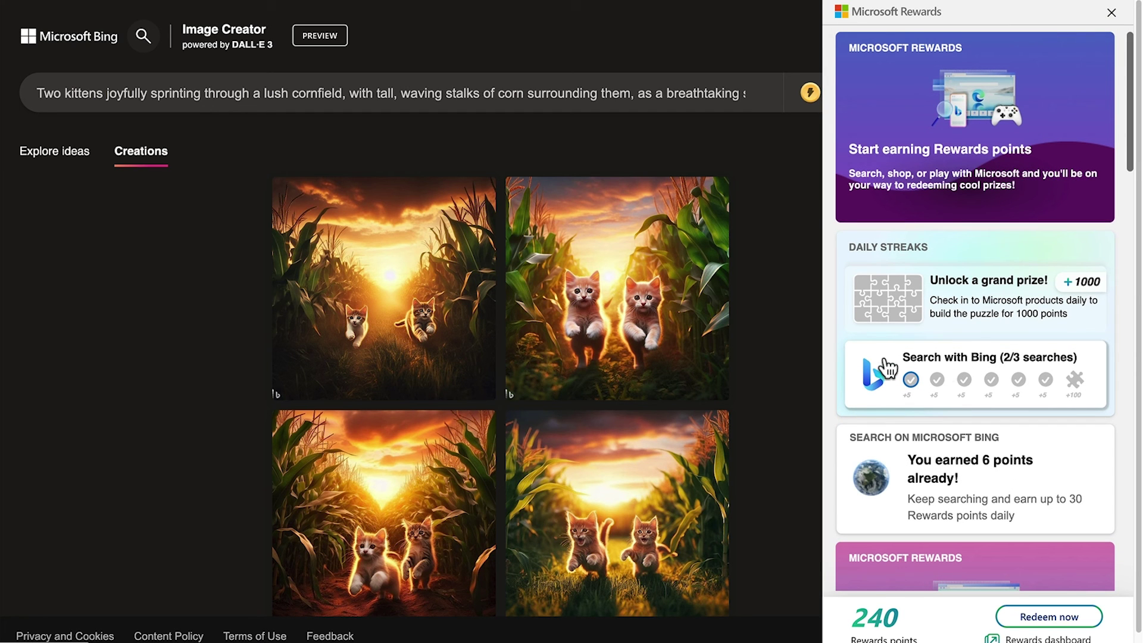
pyautogui.scroll(-2, 887, 368)
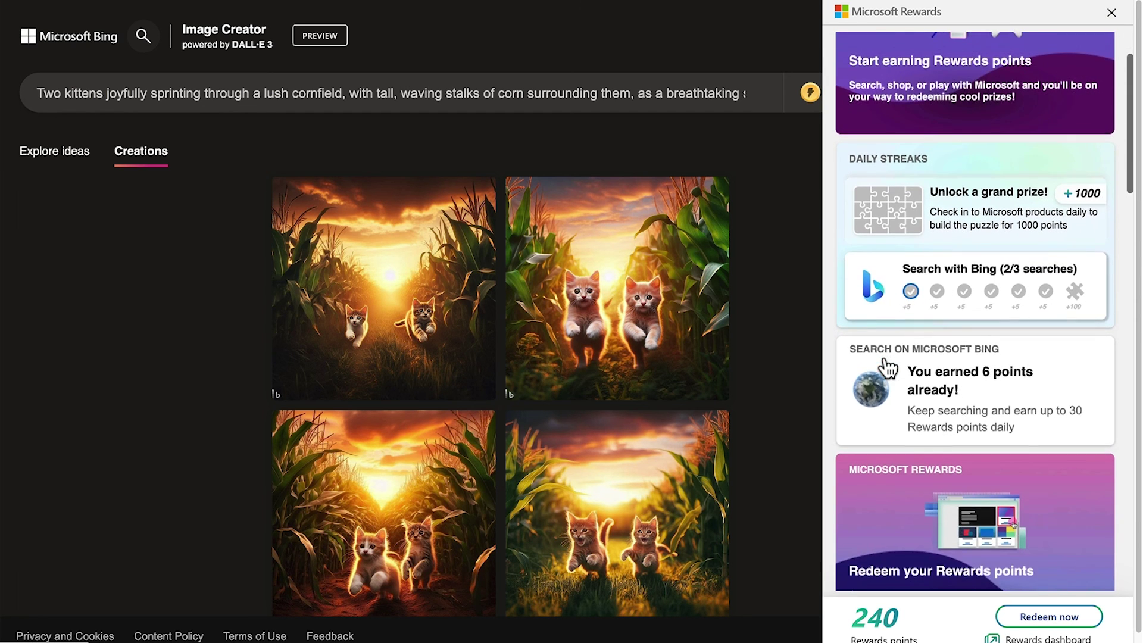
pyautogui.click(821, 279)
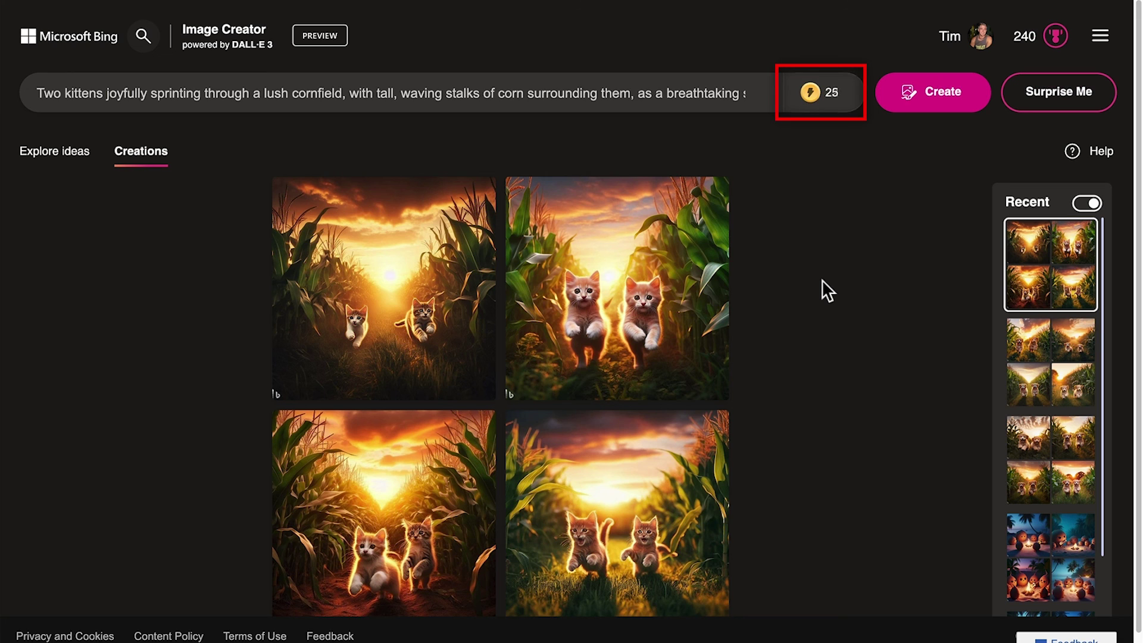